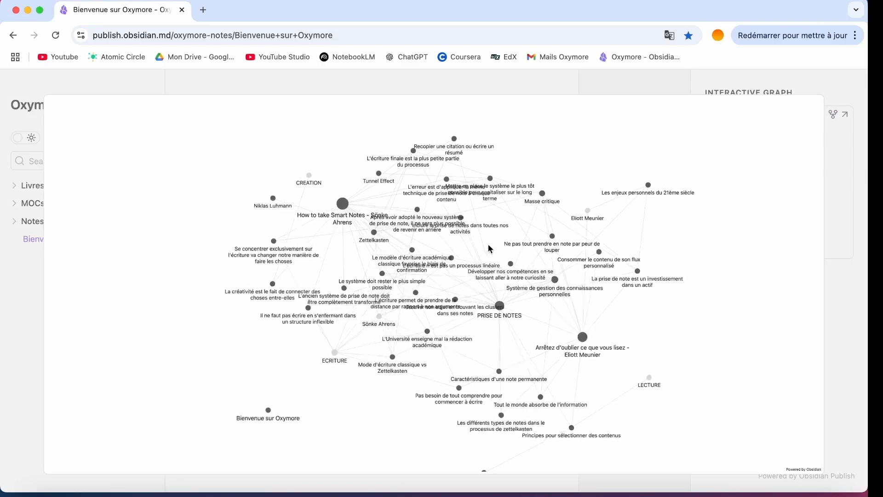
- Examine the connections between the published notes in the enlarged interactive graph and close it
{"action": "scroll", "coordinate": [477, 244], "scroll_direction": "up", "scroll_amount": 5}
{"action": "scroll", "coordinate": [475, 244], "scroll_direction": "down", "scroll_amount": 5}
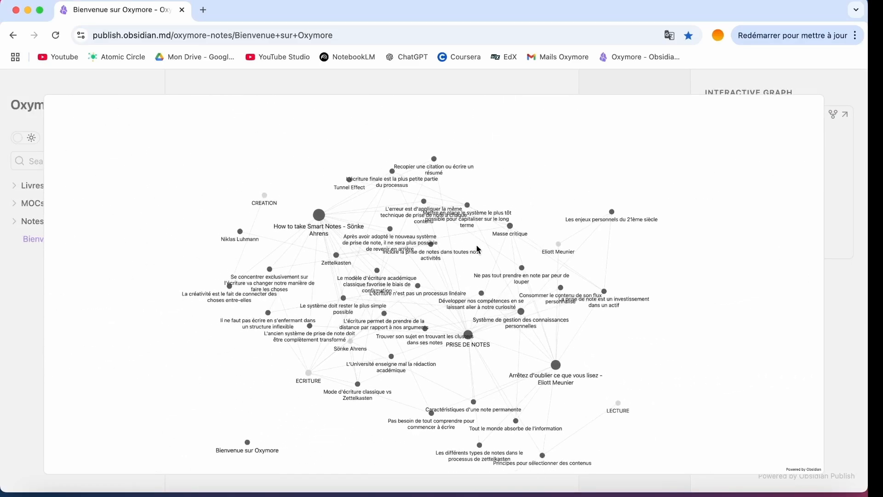
{"action": "scroll", "coordinate": [462, 306], "scroll_direction": "up", "scroll_amount": 5}
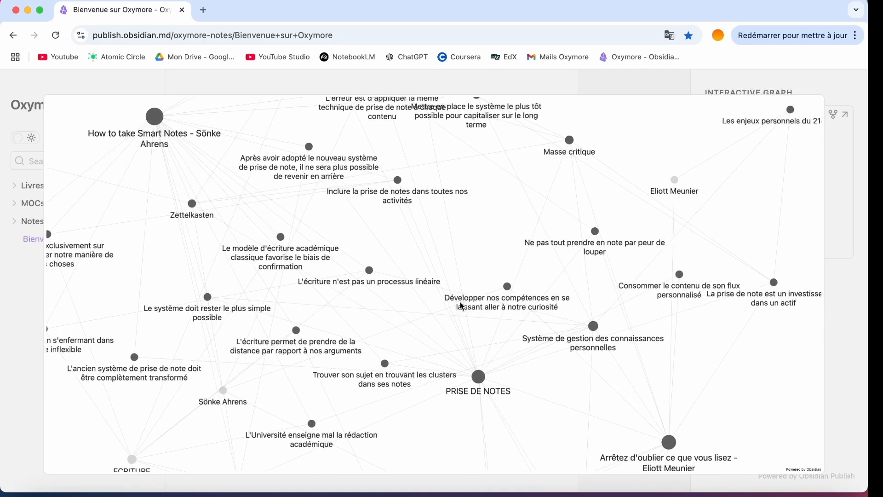
{"action": "left_click", "coordinate": [854, 191]}
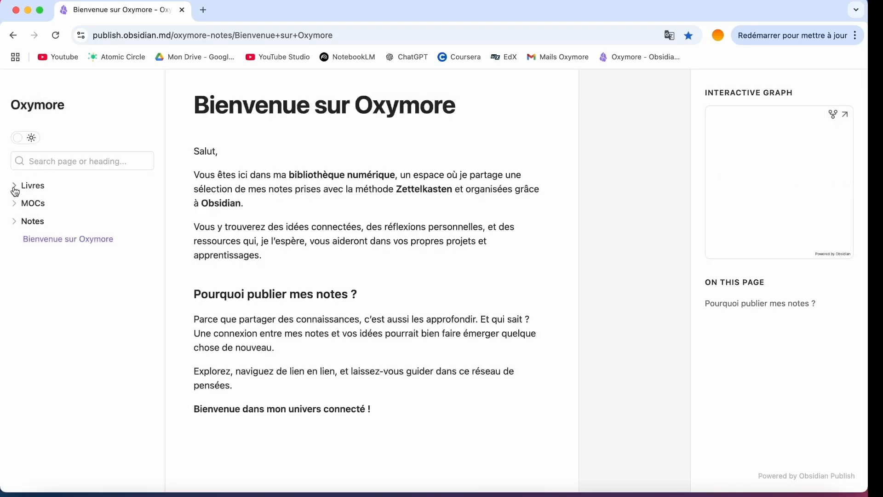
- Open the book note How to take Smart Notes from the Livres folder and read its summary, quotes and concepts
{"action": "left_click", "coordinate": [16, 187]}
{"action": "left_click", "coordinate": [43, 239]}
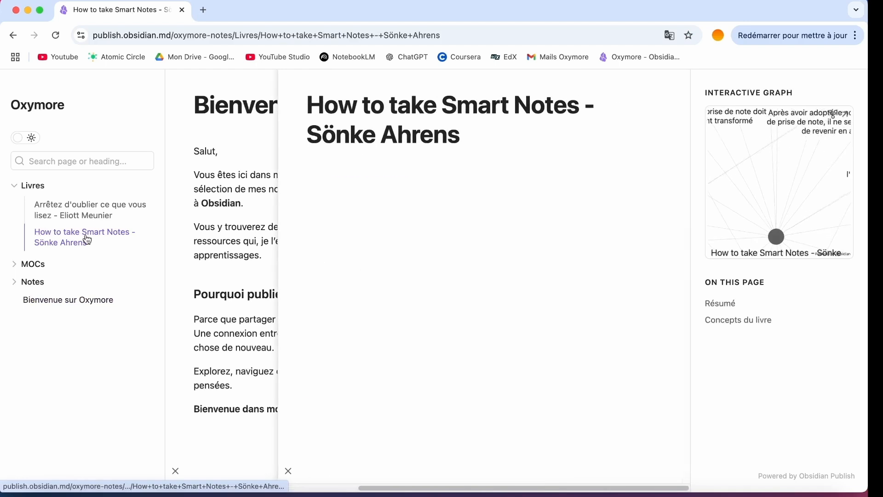
{"action": "scroll", "coordinate": [487, 218], "scroll_direction": "down", "scroll_amount": 2}
{"action": "scroll", "coordinate": [491, 220], "scroll_direction": "down", "scroll_amount": 10}
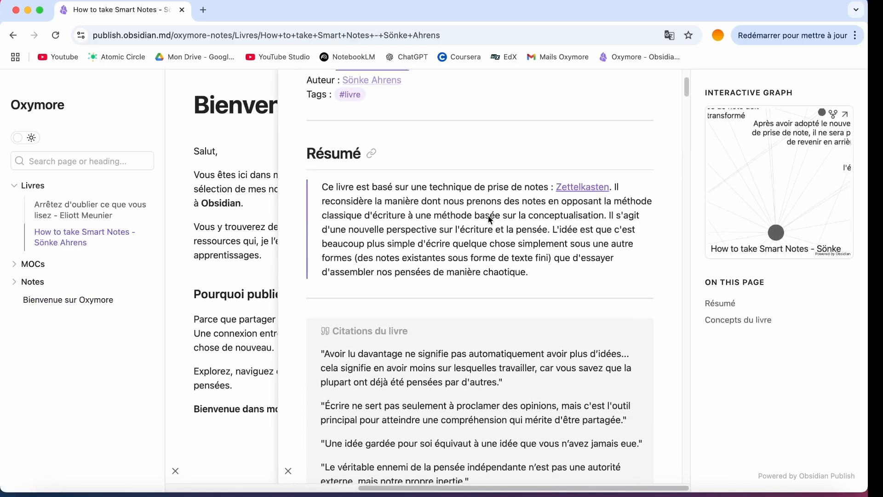
{"action": "scroll", "coordinate": [489, 216], "scroll_direction": "down", "scroll_amount": 6}
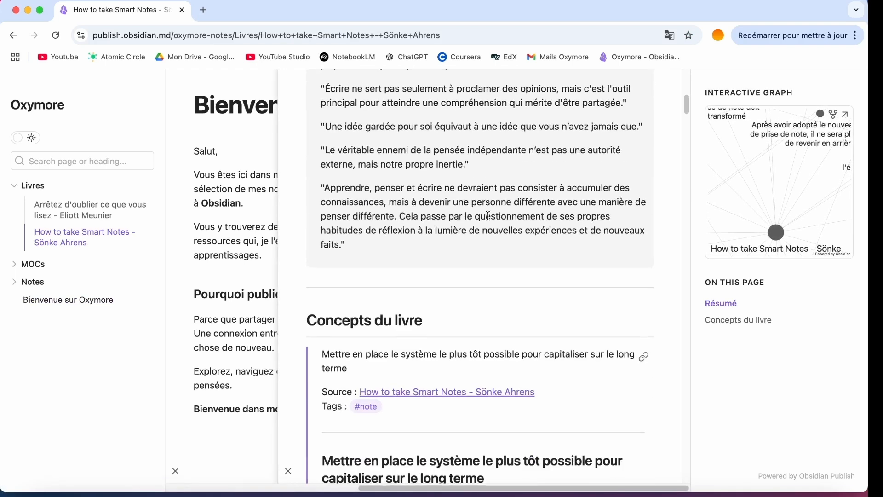
{"action": "scroll", "coordinate": [490, 218], "scroll_direction": "down", "scroll_amount": 2}
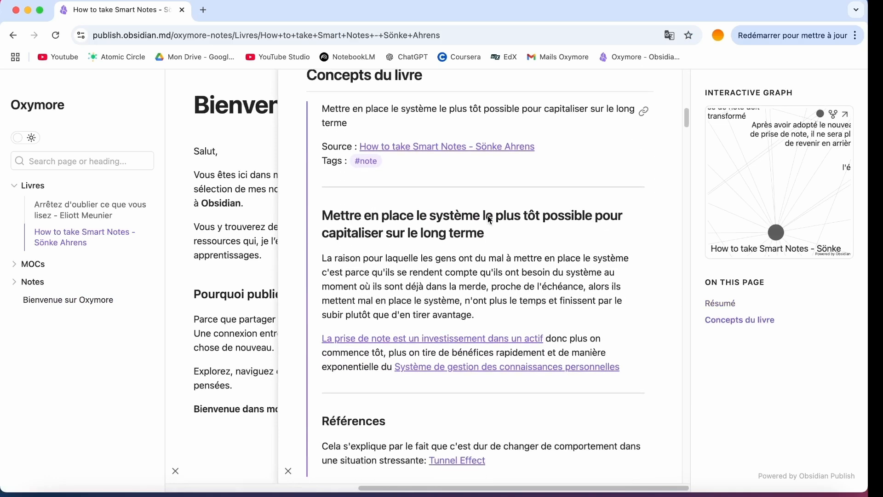
- Open the embedded note "Mettre en place le système le plus tôt possible pour capitaliser sur le long terme" and read it
{"action": "left_click", "coordinate": [642, 111]}
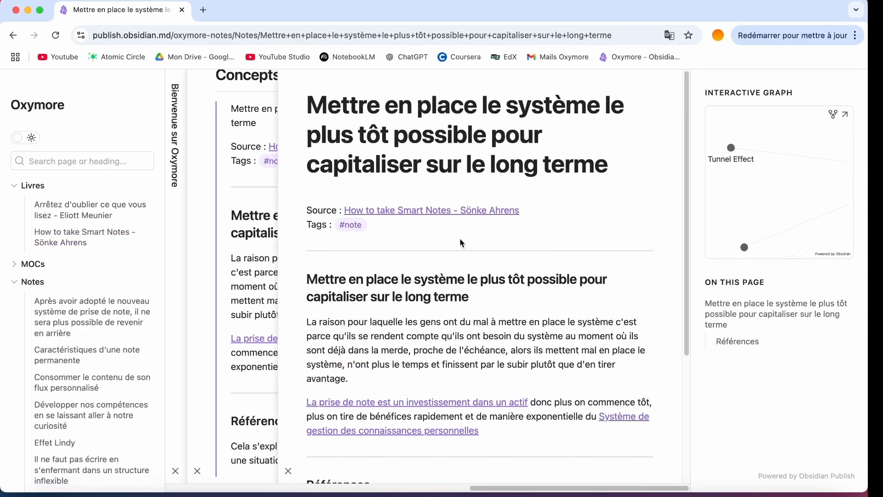
{"action": "scroll", "coordinate": [446, 256], "scroll_direction": "down", "scroll_amount": 5}
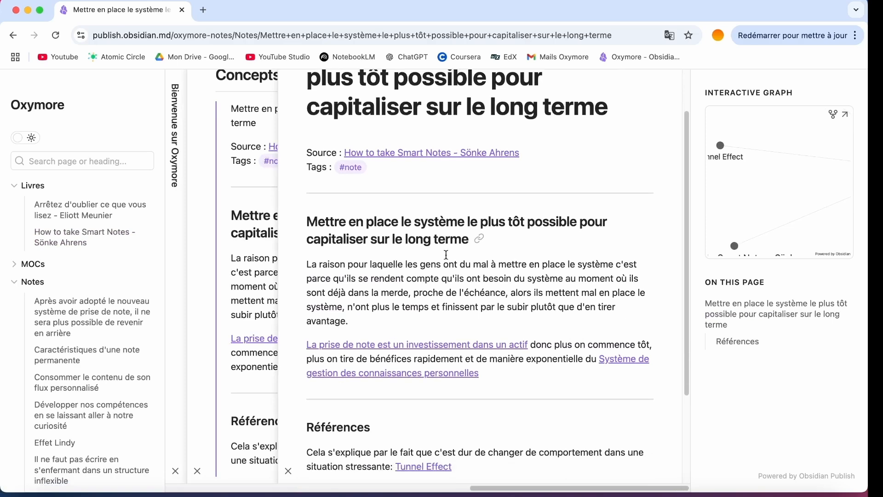
{"action": "scroll", "coordinate": [446, 255], "scroll_direction": "down", "scroll_amount": 1}
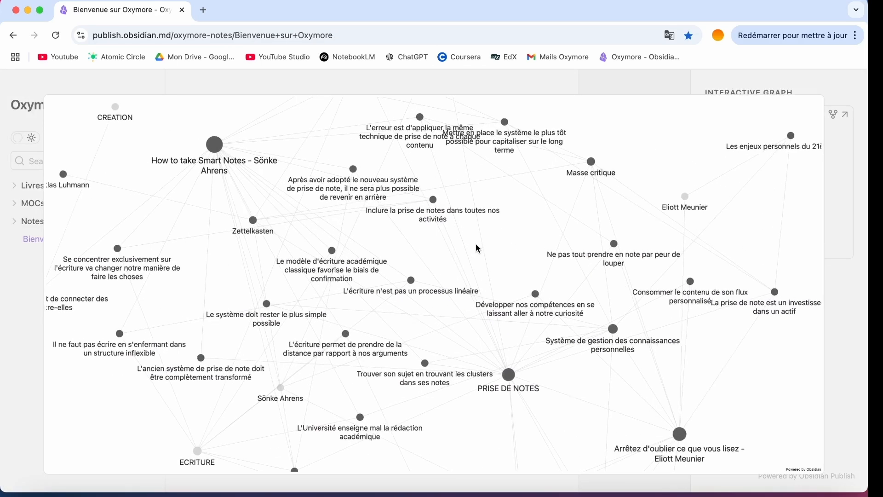
- Review the enlarged note graph again, close it, and reopen the How to take Smart Notes book note from Livres
{"action": "scroll", "coordinate": [475, 245], "scroll_direction": "down", "scroll_amount": 10}
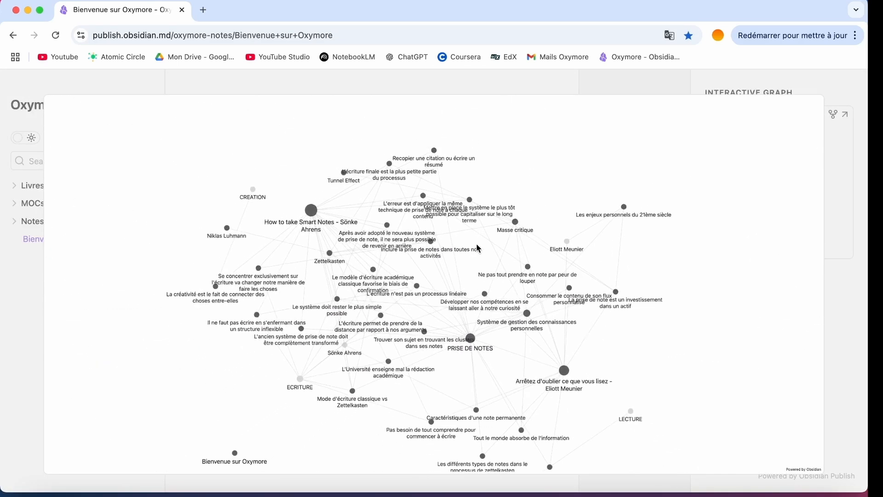
{"action": "scroll", "coordinate": [465, 281], "scroll_direction": "up", "scroll_amount": 5}
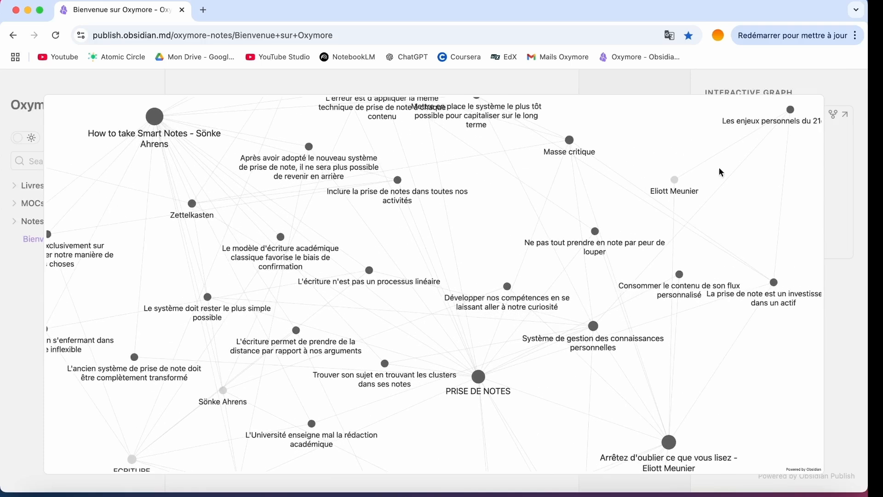
{"action": "left_click", "coordinate": [854, 191]}
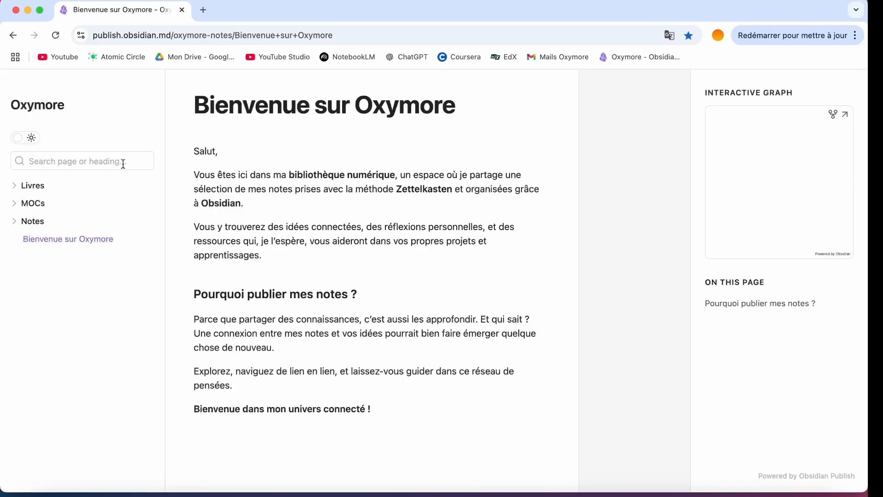
{"action": "left_click", "coordinate": [15, 190]}
{"action": "left_click", "coordinate": [40, 238]}
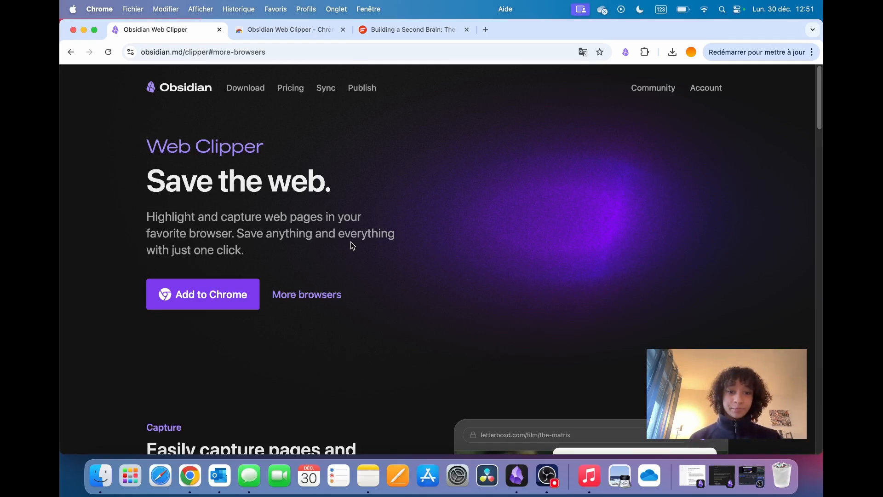
- Examine the Capture section of the Web Clipper page, previewing the Articles, Recipes, Academic papers and Custom templates examples
{"action": "scroll", "coordinate": [351, 242], "scroll_direction": "down", "scroll_amount": 5}
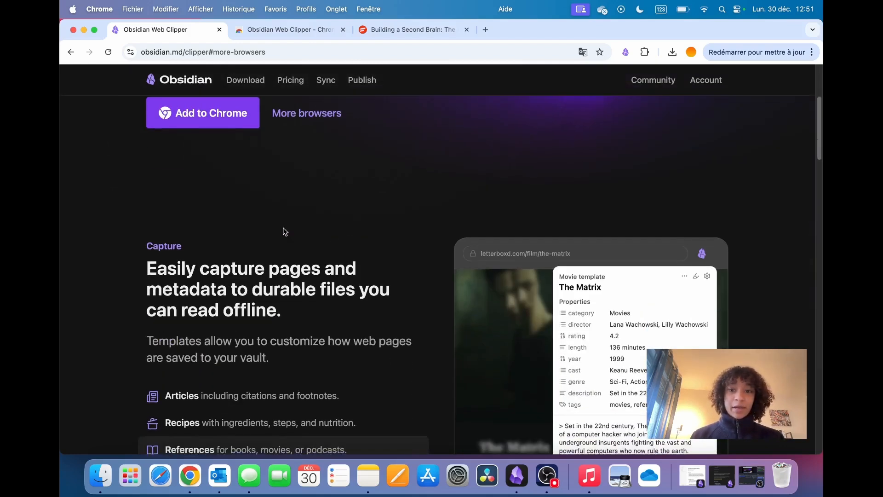
{"action": "scroll", "coordinate": [285, 232], "scroll_direction": "down", "scroll_amount": 2}
{"action": "scroll", "coordinate": [287, 234], "scroll_direction": "down", "scroll_amount": 1}
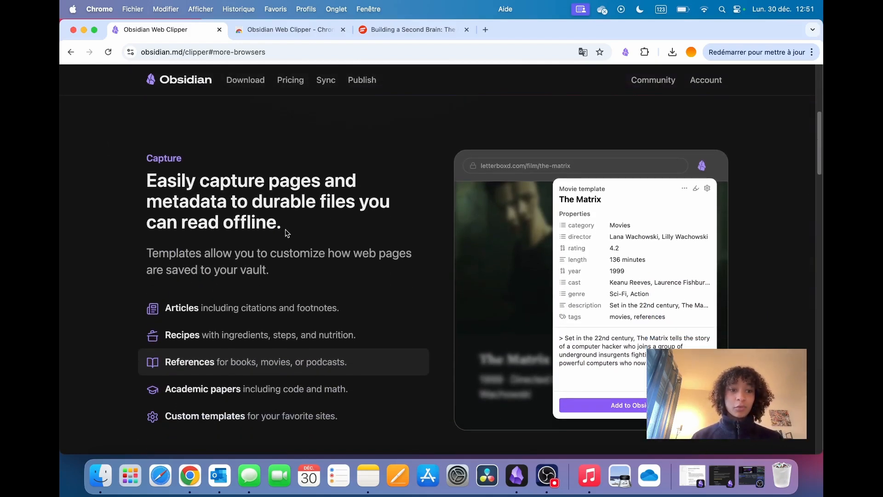
{"action": "mouse_move", "coordinate": [209, 311]}
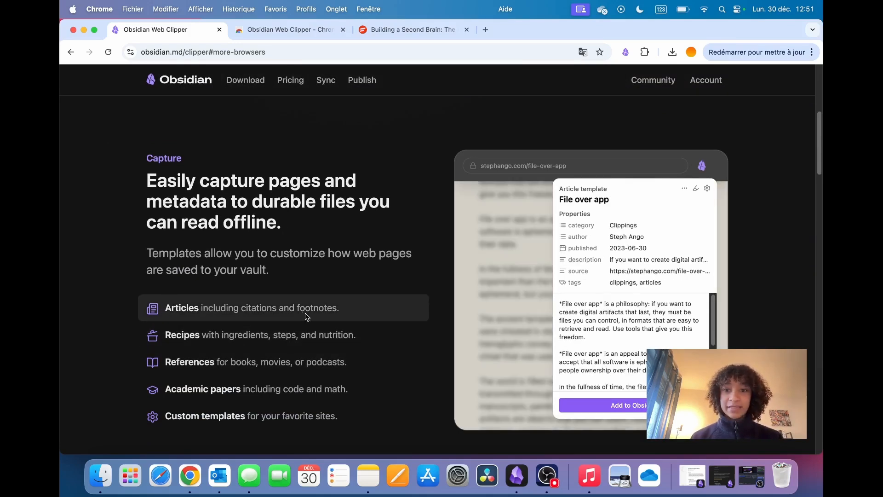
{"action": "mouse_move", "coordinate": [190, 343]}
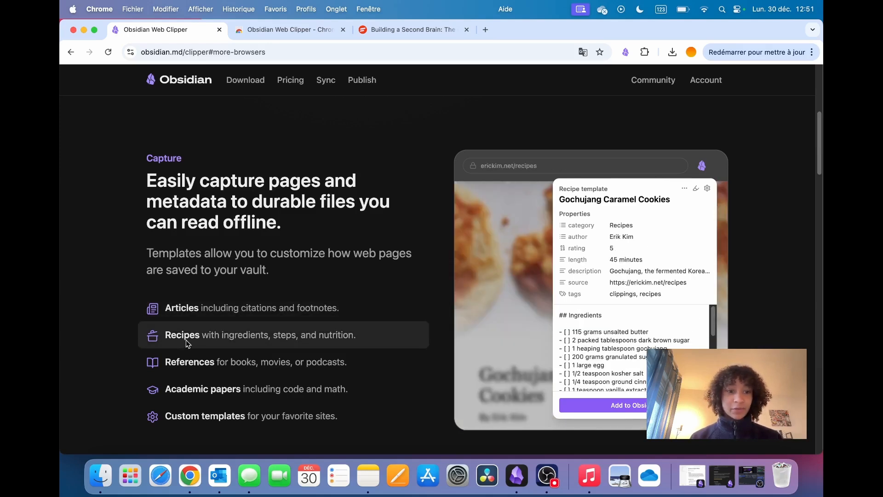
{"action": "mouse_move", "coordinate": [198, 384]}
{"action": "mouse_move", "coordinate": [202, 414]}
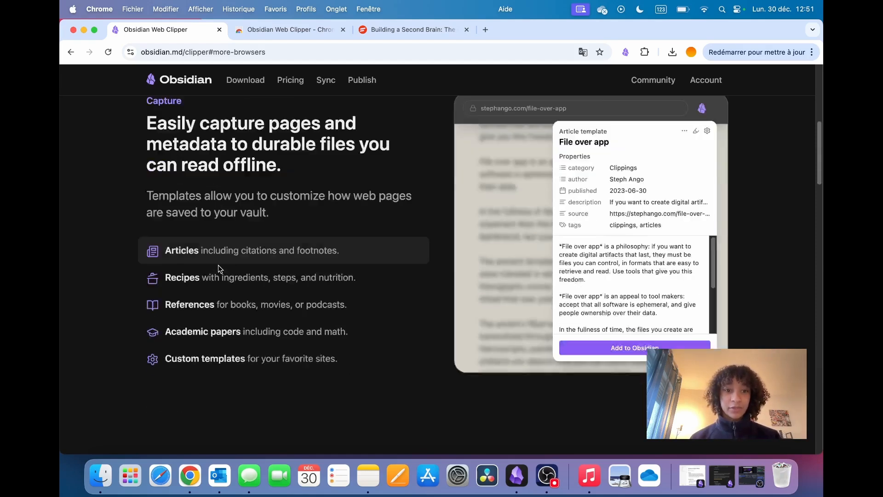
{"action": "scroll", "coordinate": [218, 267], "scroll_direction": "down", "scroll_amount": 10}
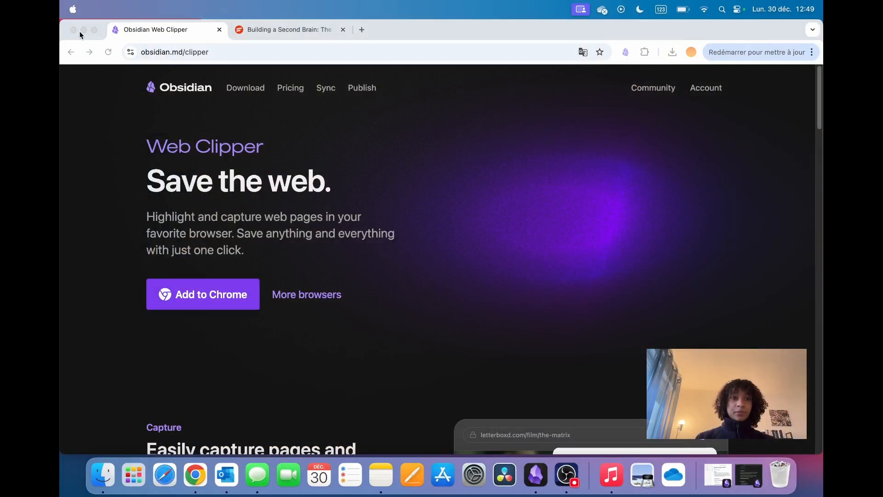
- Show the other browsers supported by Web Clipper and open the extension's Chrome Web Store listing
{"action": "left_click", "coordinate": [79, 32]}
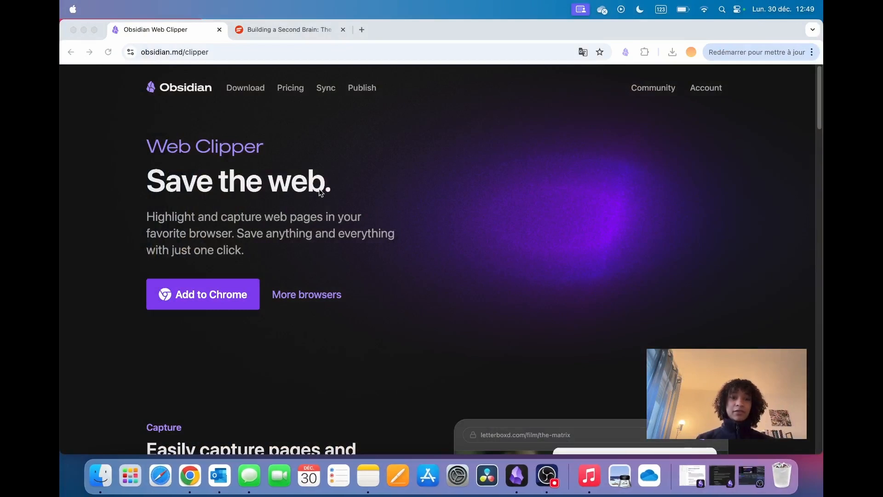
{"action": "left_click", "coordinate": [142, 52]}
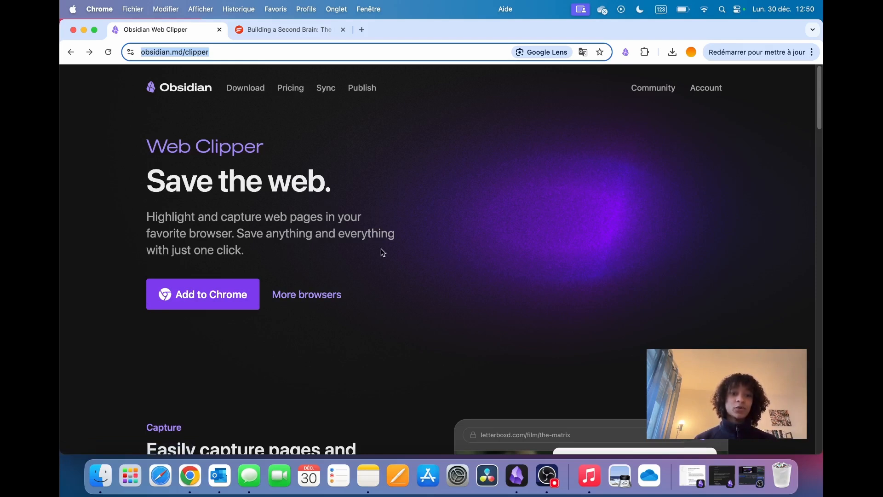
{"action": "left_click", "coordinate": [293, 297]}
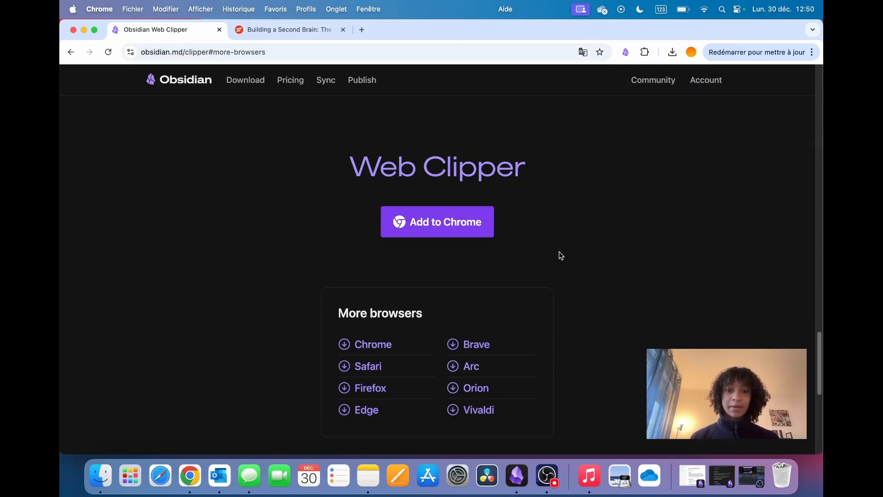
{"action": "left_click", "coordinate": [436, 224]}
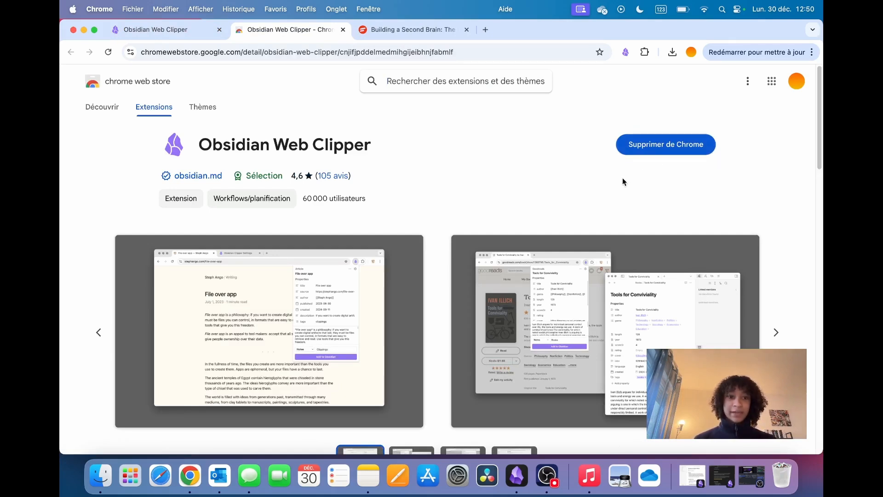
- Launch the Obsidian Web Clipper extension and open its general settings
{"action": "left_click", "coordinate": [645, 53]}
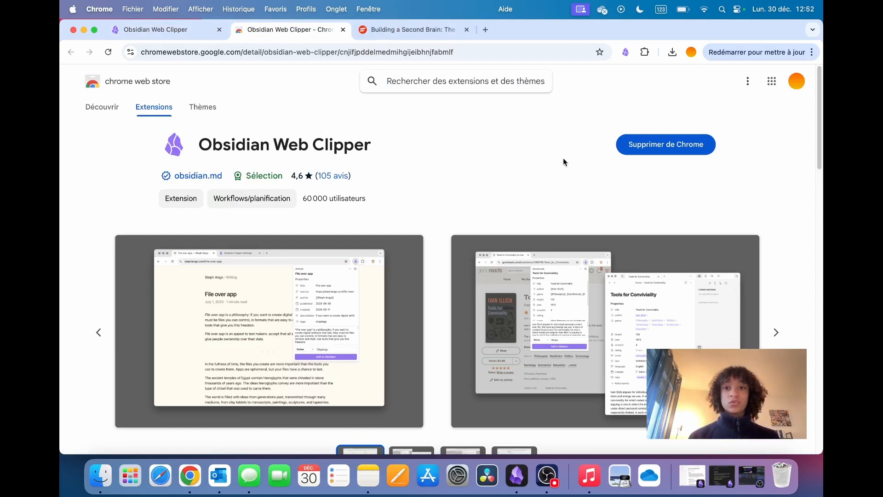
{"action": "left_click", "coordinate": [627, 54]}
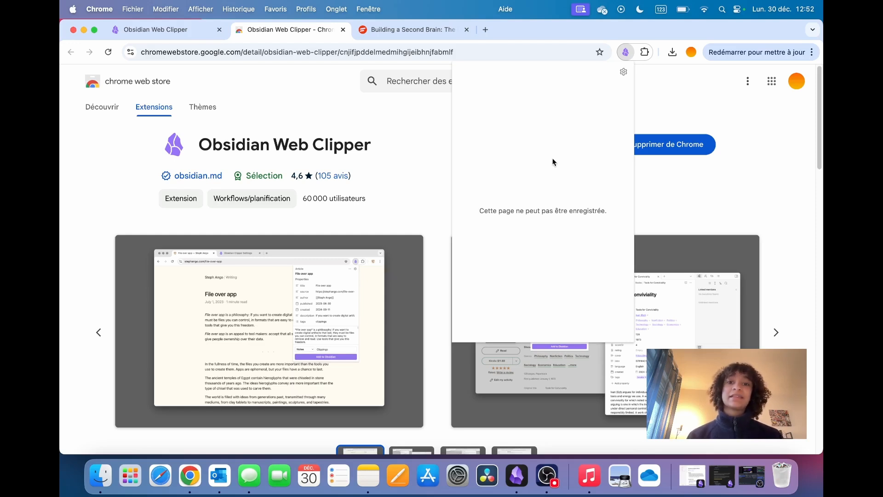
{"action": "left_click", "coordinate": [624, 72]}
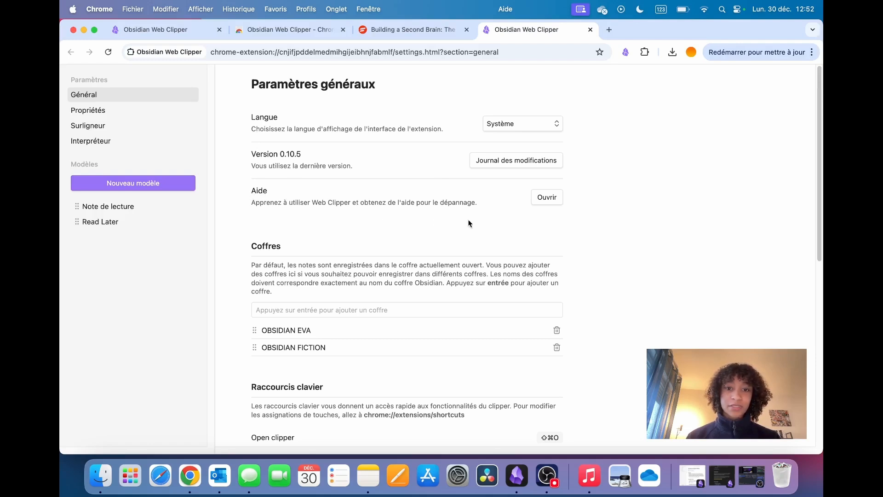
- Open the Web Clipper online help and look through its installation options and usage topics
{"action": "left_click", "coordinate": [546, 204]}
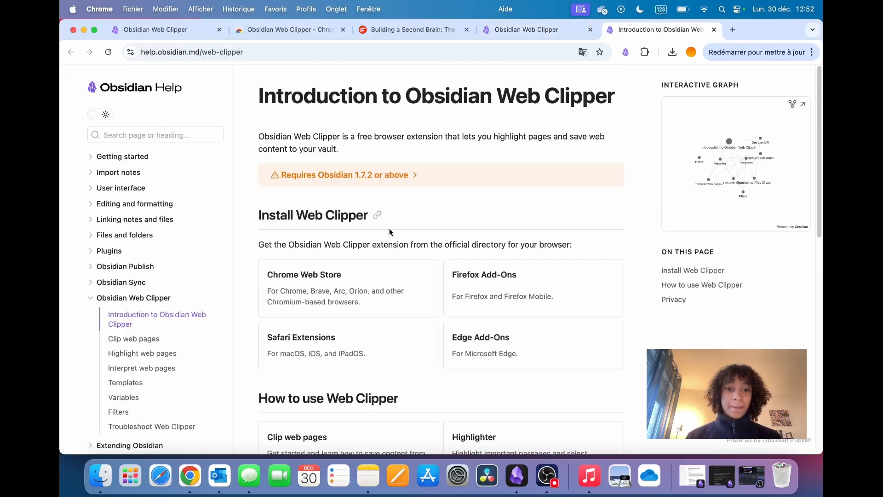
{"action": "scroll", "coordinate": [426, 198], "scroll_direction": "down", "scroll_amount": 2}
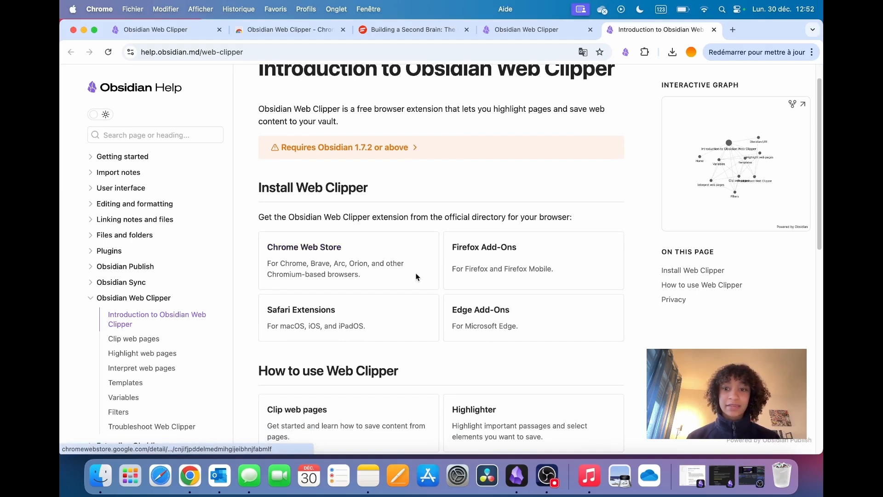
{"action": "scroll", "coordinate": [410, 279], "scroll_direction": "down", "scroll_amount": 2}
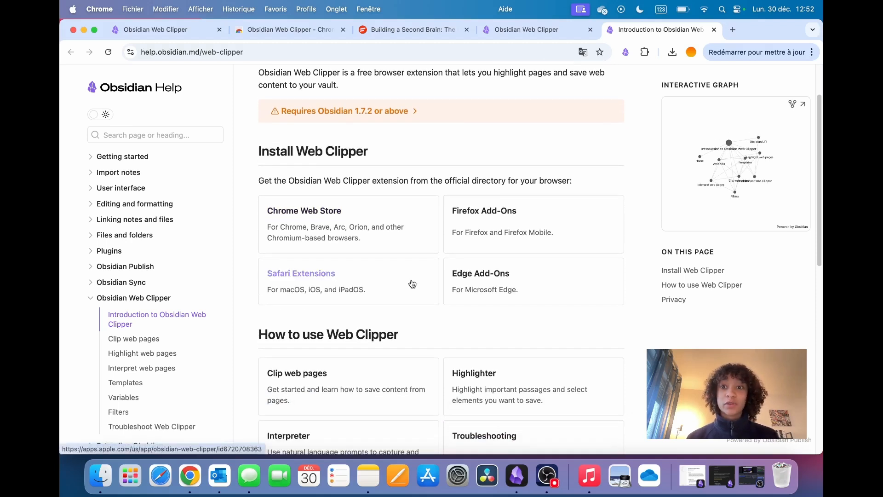
{"action": "scroll", "coordinate": [410, 282], "scroll_direction": "down", "scroll_amount": 4}
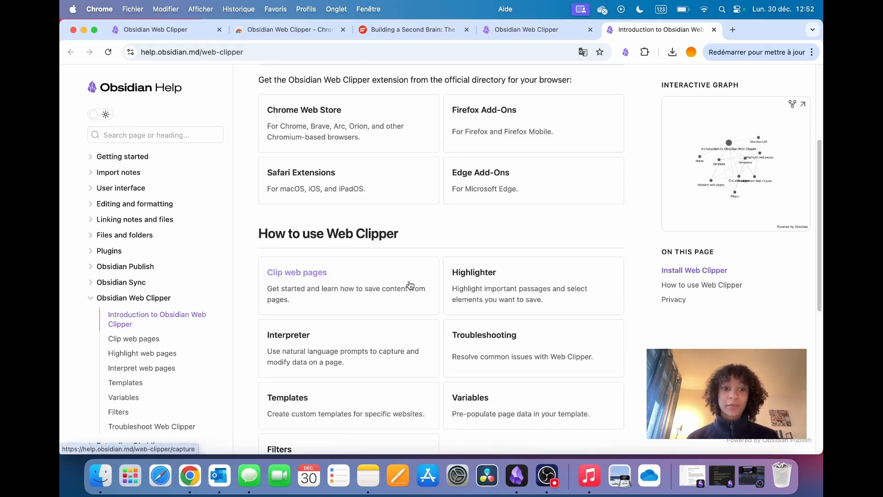
- Read the help pages on clipping and highlighting web pages, through to the highlighter settings
{"action": "left_click", "coordinate": [125, 340]}
{"action": "scroll", "coordinate": [385, 236], "scroll_direction": "down", "scroll_amount": 4}
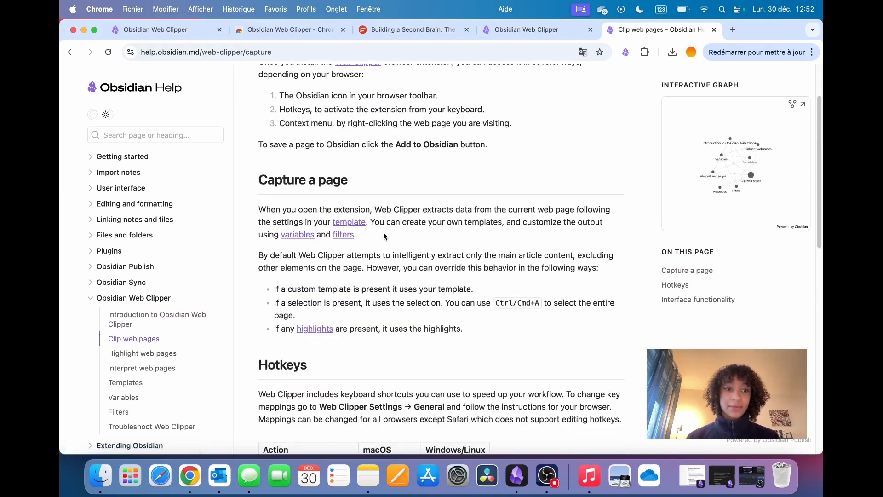
{"action": "left_click", "coordinate": [152, 353]}
{"action": "scroll", "coordinate": [438, 249], "scroll_direction": "down", "scroll_amount": 4}
{"action": "scroll", "coordinate": [438, 244], "scroll_direction": "down", "scroll_amount": 5}
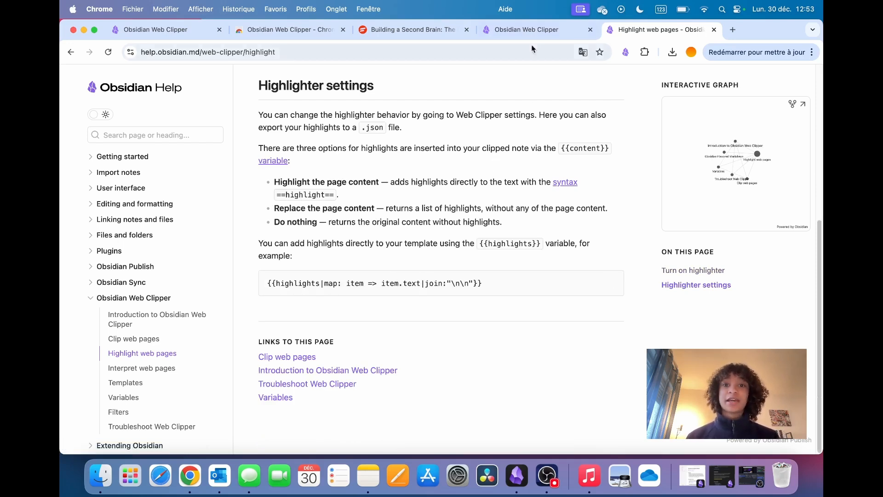
- Add a vault named TUTORIEL to the Coffres list in Web Clipper's general settings
{"action": "left_click", "coordinate": [521, 29]}
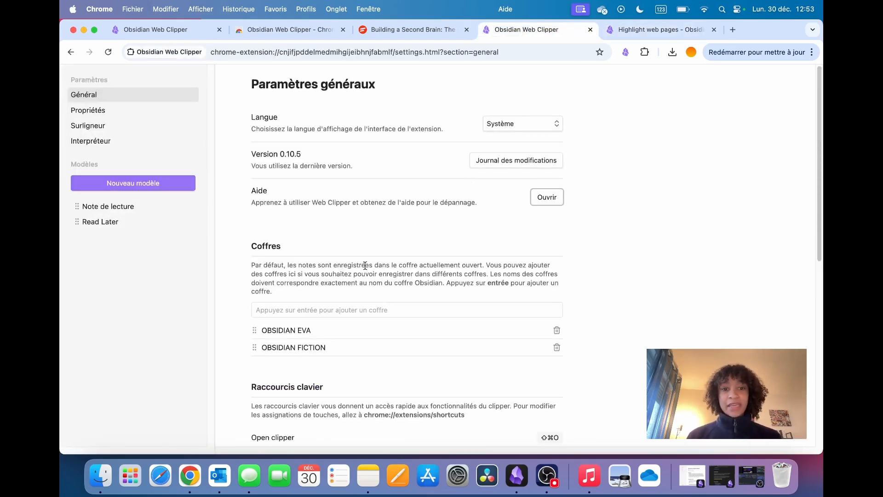
{"action": "scroll", "coordinate": [366, 264], "scroll_direction": "down", "scroll_amount": 1}
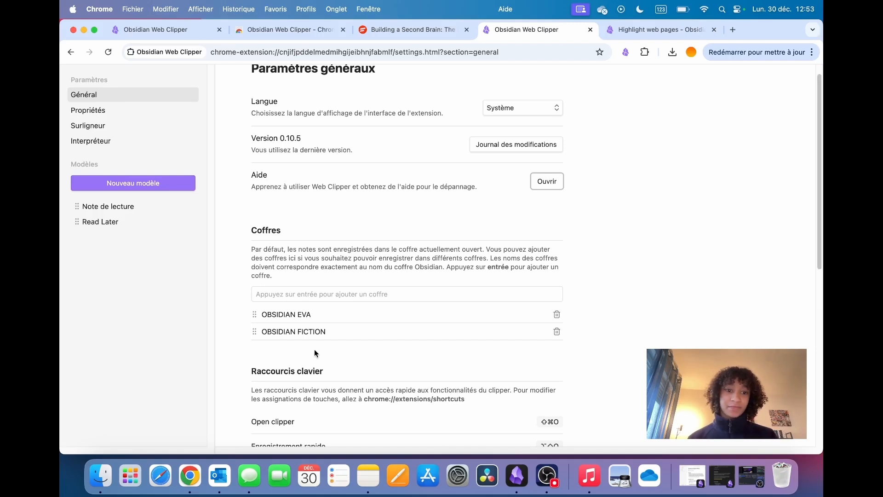
{"action": "left_click", "coordinate": [313, 296]}
{"action": "key", "text": "Caps_Lock"}
{"action": "type", "text": "TUTORIEL"}
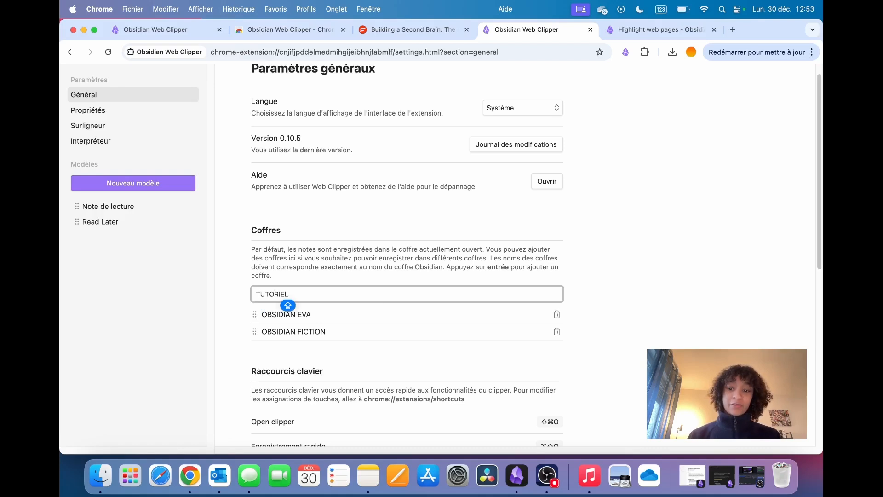
{"action": "key", "text": "Return"}
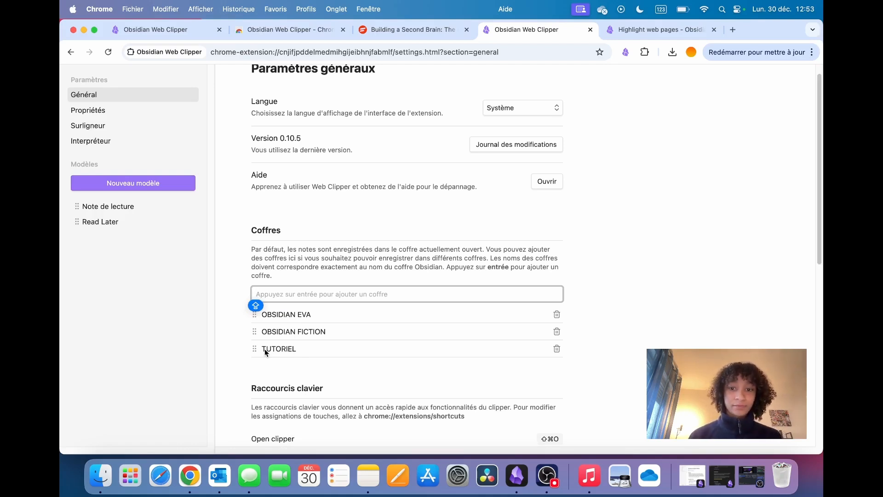
- Look through the keyboard shortcuts and advanced options in the general settings, and the import, export and default values in the properties settings
{"action": "scroll", "coordinate": [545, 346], "scroll_direction": "down", "scroll_amount": 5}
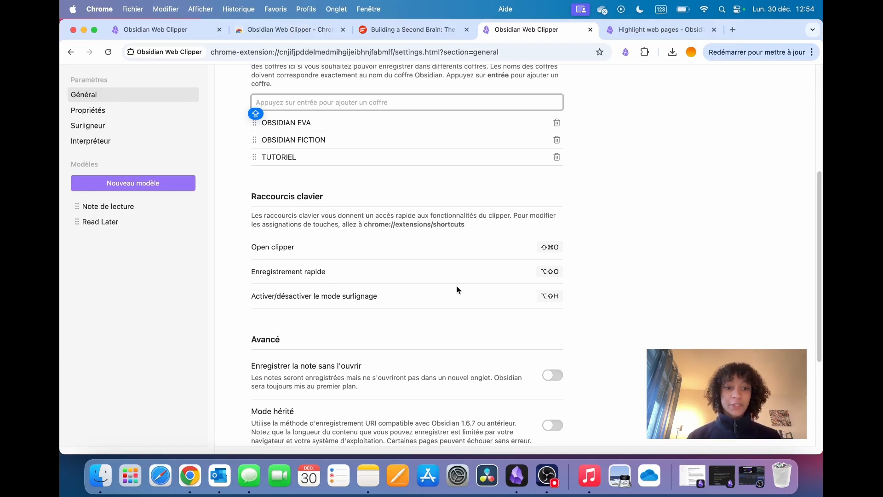
{"action": "scroll", "coordinate": [457, 288], "scroll_direction": "down", "scroll_amount": 5}
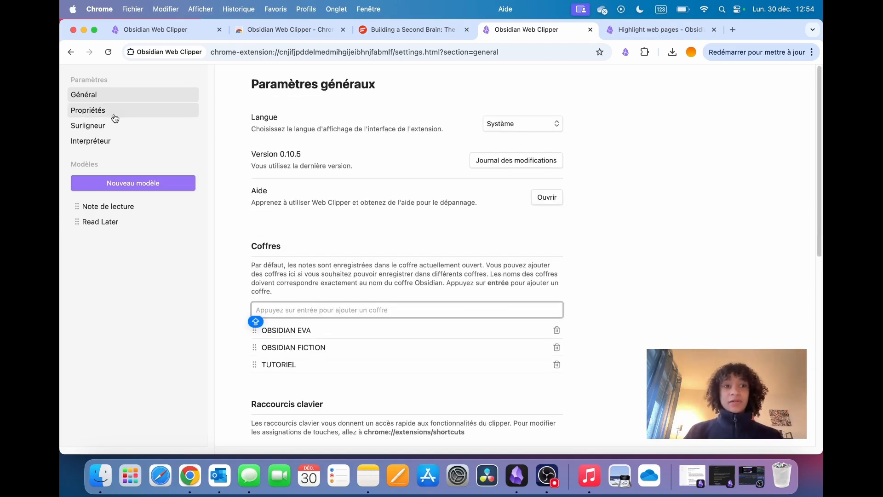
{"action": "left_click", "coordinate": [114, 117]}
{"action": "scroll", "coordinate": [379, 120], "scroll_direction": "down", "scroll_amount": 3}
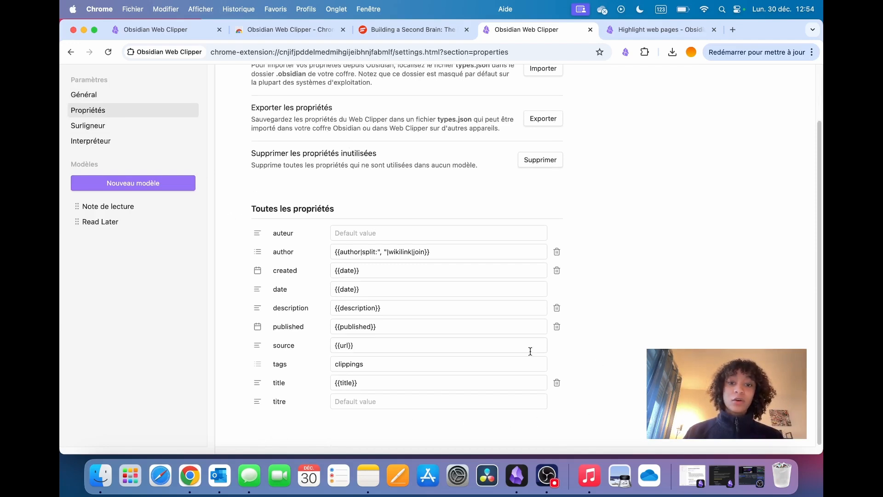
{"action": "scroll", "coordinate": [529, 351], "scroll_direction": "up", "scroll_amount": 3}
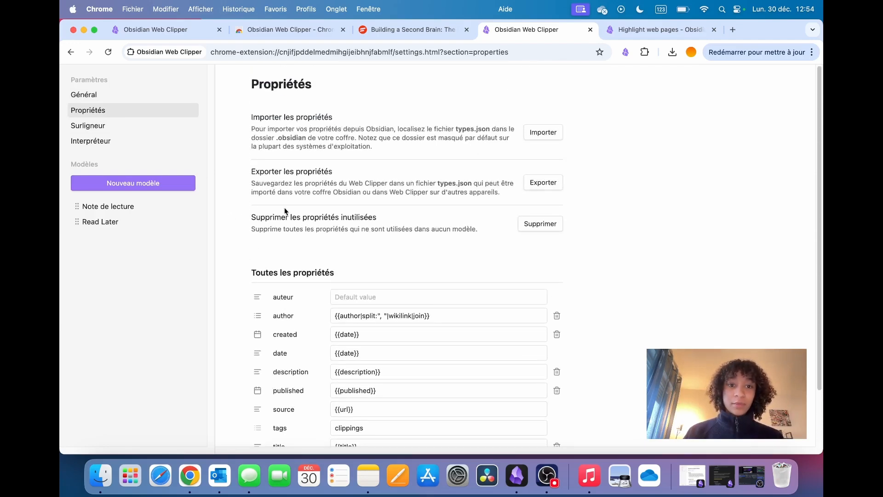
{"action": "scroll", "coordinate": [414, 221], "scroll_direction": "down", "scroll_amount": 1}
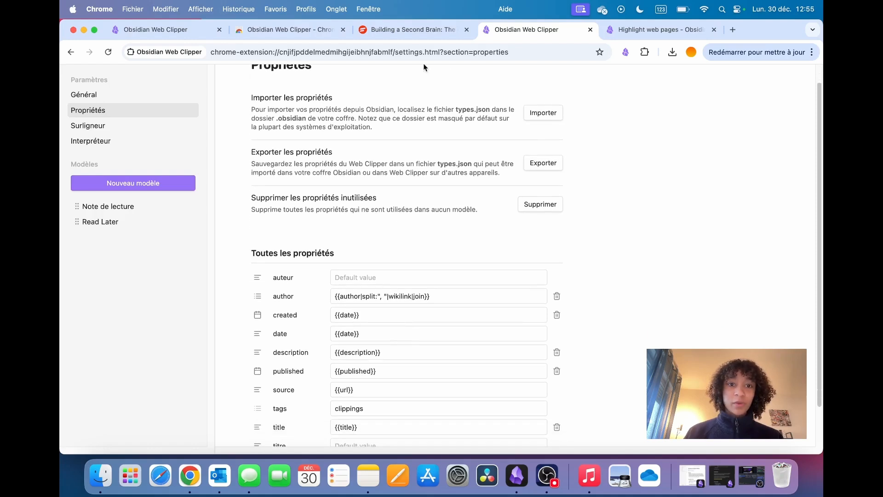
- Open the highlighter settings and view the saved highlights on the Building a Second Brain article in highlighter mode
{"action": "left_click", "coordinate": [84, 128]}
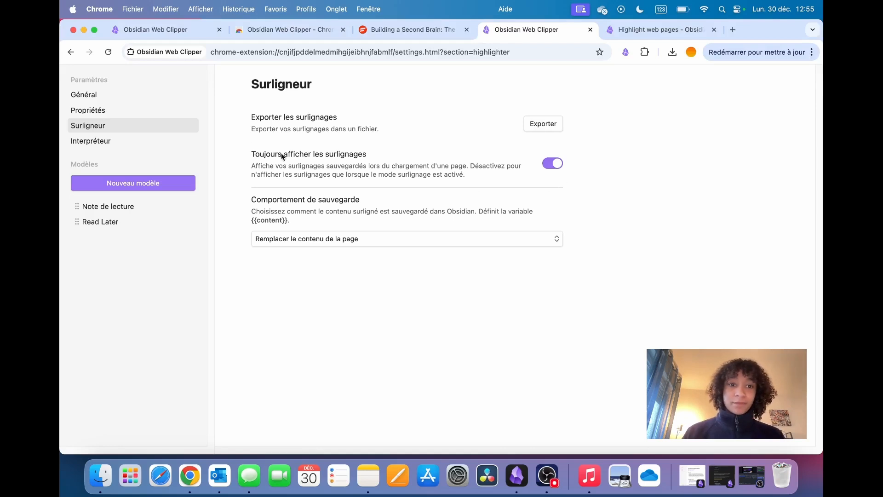
{"action": "left_click_drag", "start_coordinate": [251, 154], "coordinate": [371, 155]}
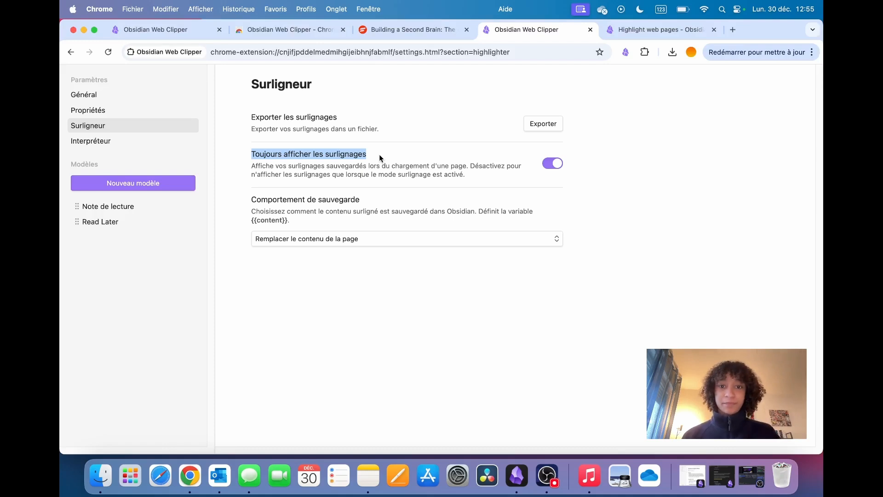
{"action": "left_click", "coordinate": [395, 31]}
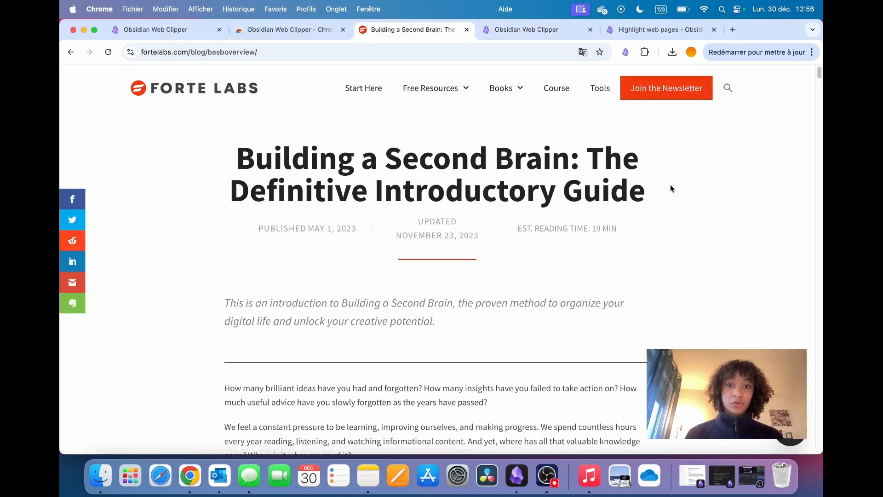
{"action": "scroll", "coordinate": [551, 213], "scroll_direction": "down", "scroll_amount": 1}
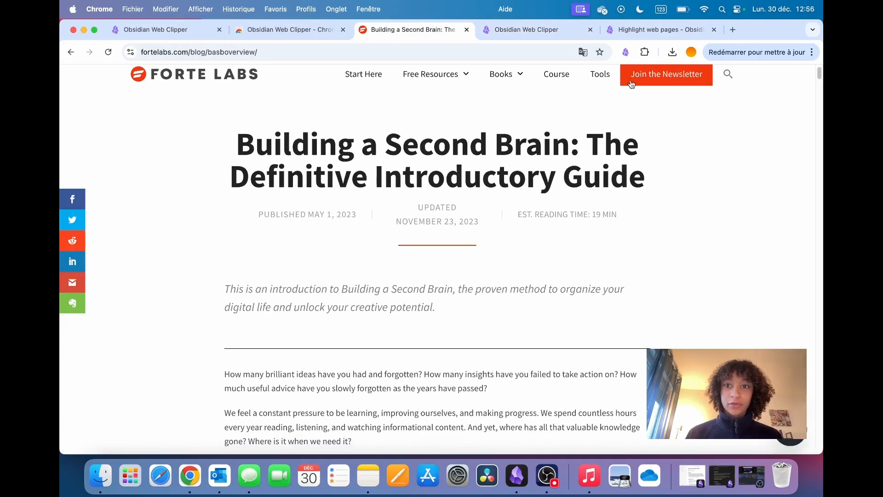
{"action": "left_click", "coordinate": [626, 53]}
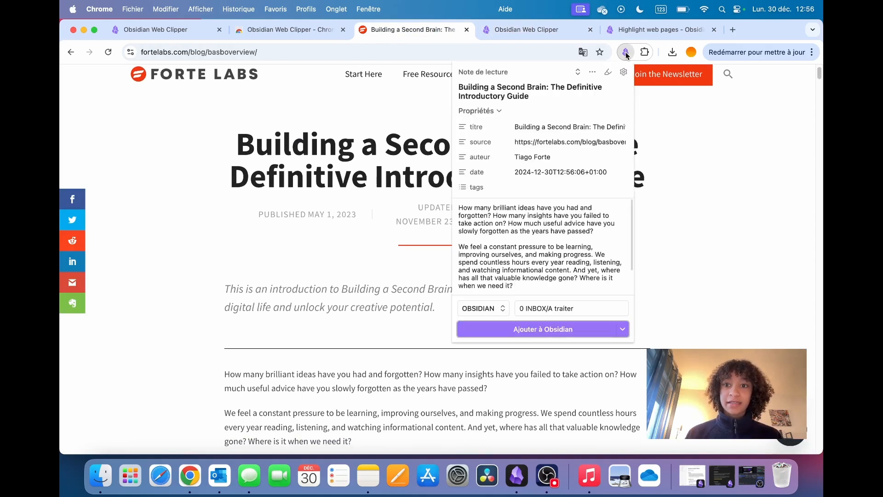
{"action": "left_click", "coordinate": [611, 76]}
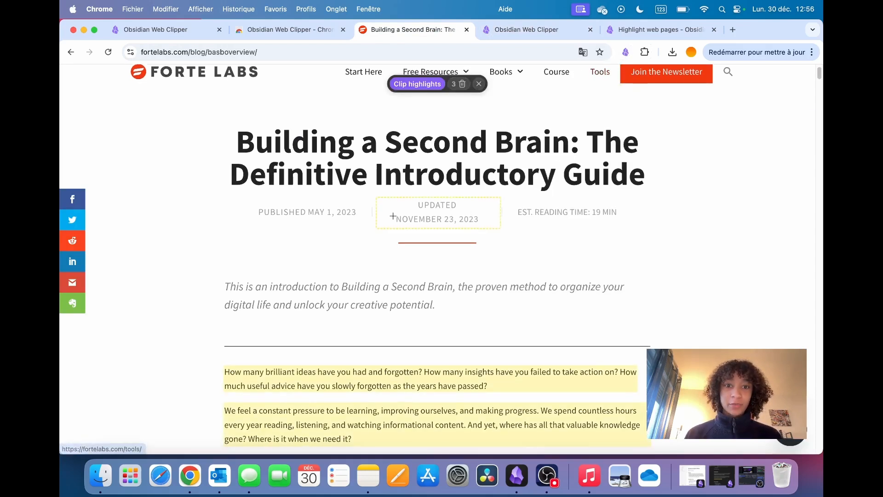
{"action": "scroll", "coordinate": [408, 189], "scroll_direction": "down", "scroll_amount": 5}
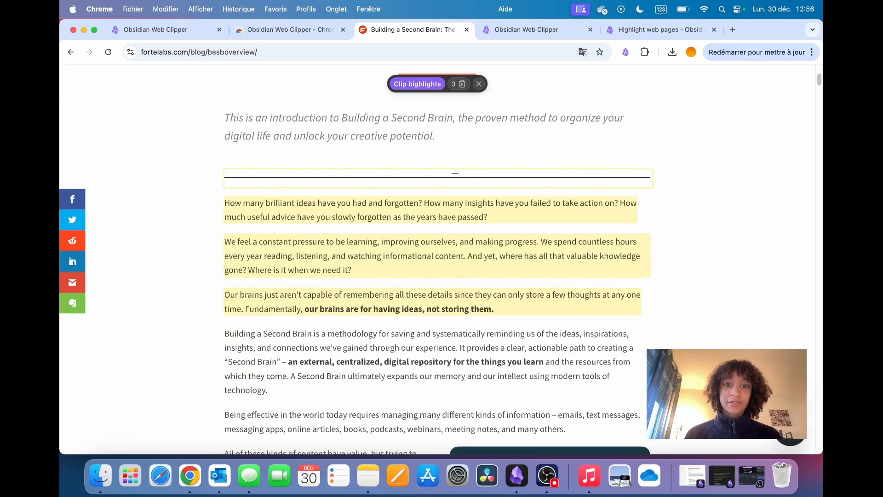
- Back in the highlighter settings, enable Toujours afficher les surlignages and show the choices for Comportement de sauvegarde
{"action": "key", "text": "ctrl+Tab"}
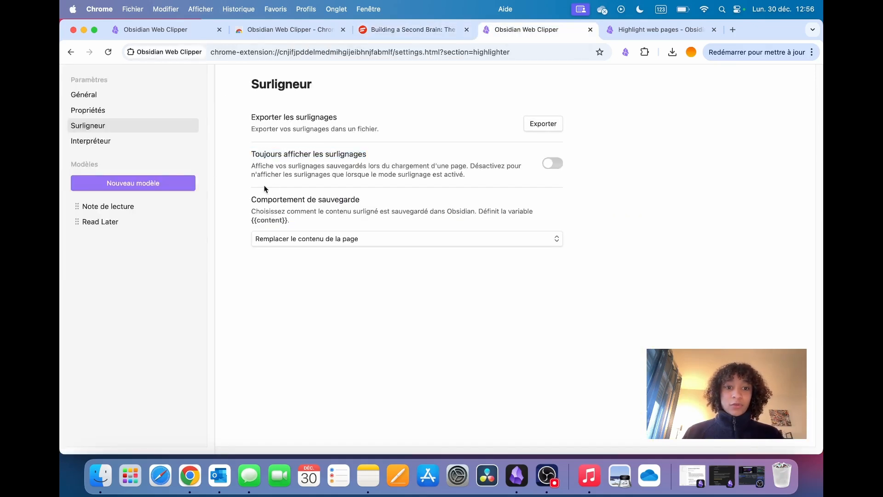
{"action": "left_click", "coordinate": [549, 165]}
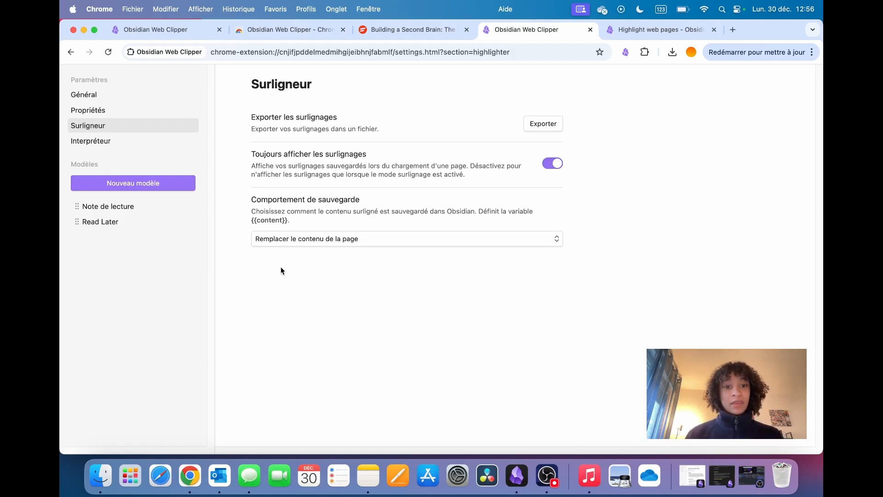
{"action": "left_click", "coordinate": [283, 243]}
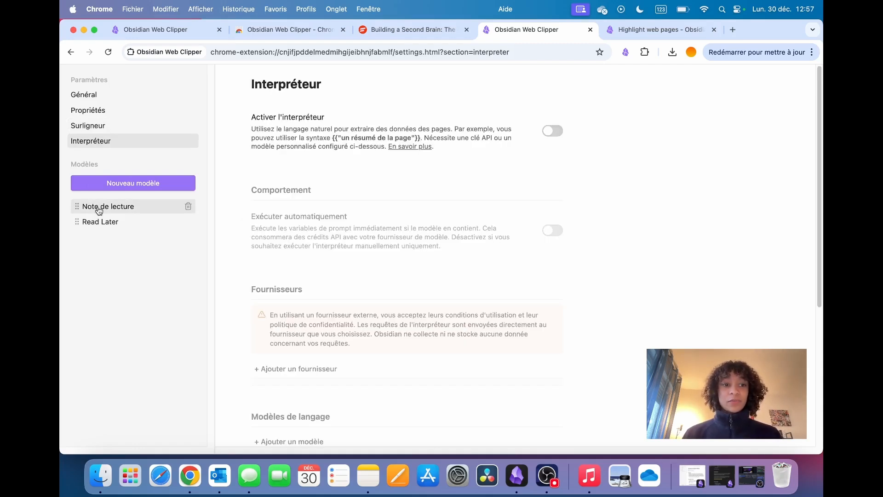
- Look through the Note de lecture and Read Later templates, ending on Note de lecture
{"action": "left_click", "coordinate": [99, 210]}
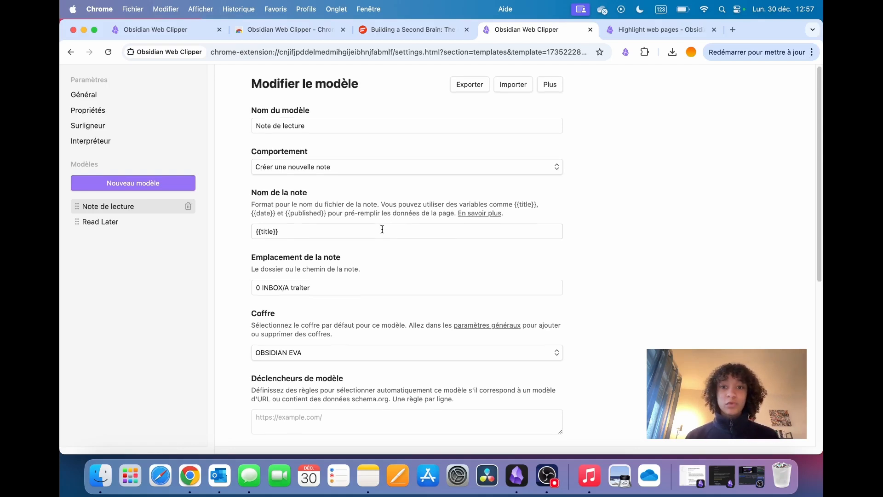
{"action": "scroll", "coordinate": [382, 228], "scroll_direction": "down", "scroll_amount": 3}
{"action": "scroll", "coordinate": [382, 229], "scroll_direction": "up", "scroll_amount": 3}
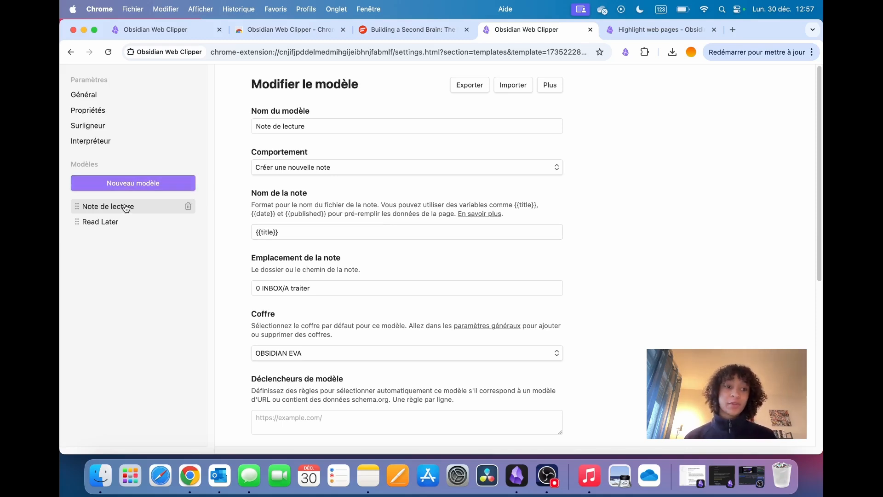
{"action": "left_click", "coordinate": [110, 223]}
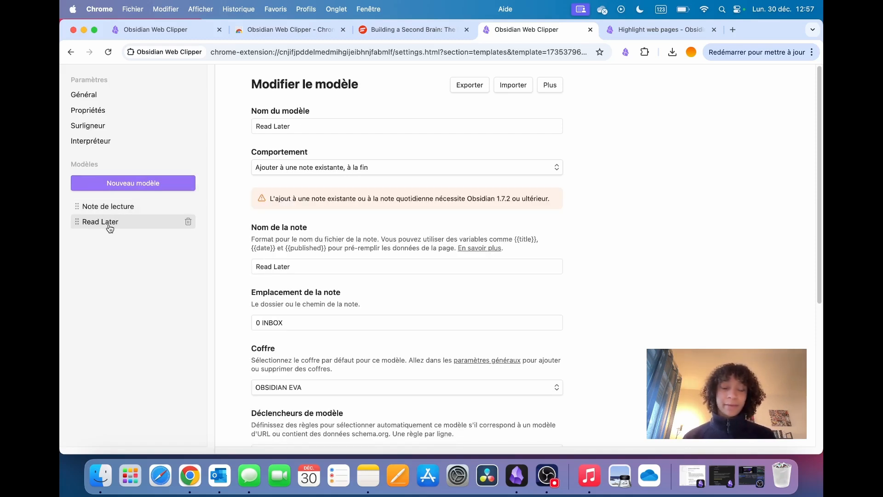
{"action": "left_click", "coordinate": [108, 208]}
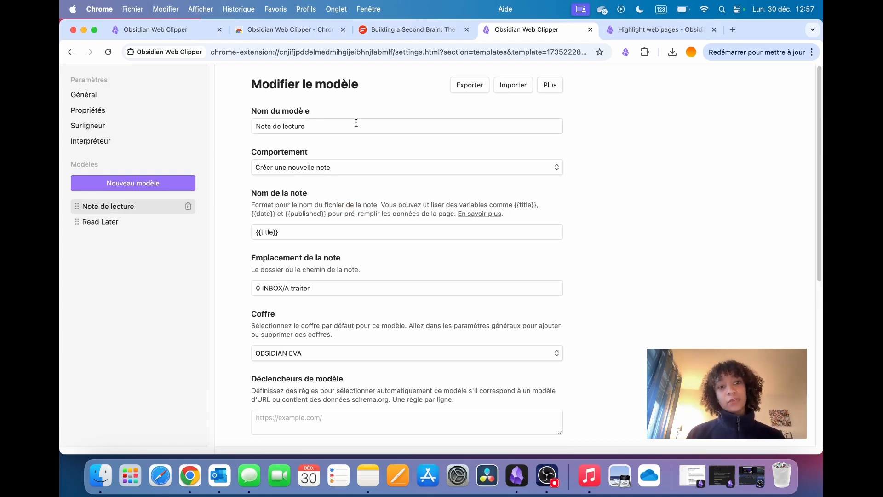
- Examine the Note de lecture template's name and its available behaviours, keeping Créer une nouvelle note
{"action": "left_click_drag", "start_coordinate": [339, 125], "coordinate": [252, 127]}
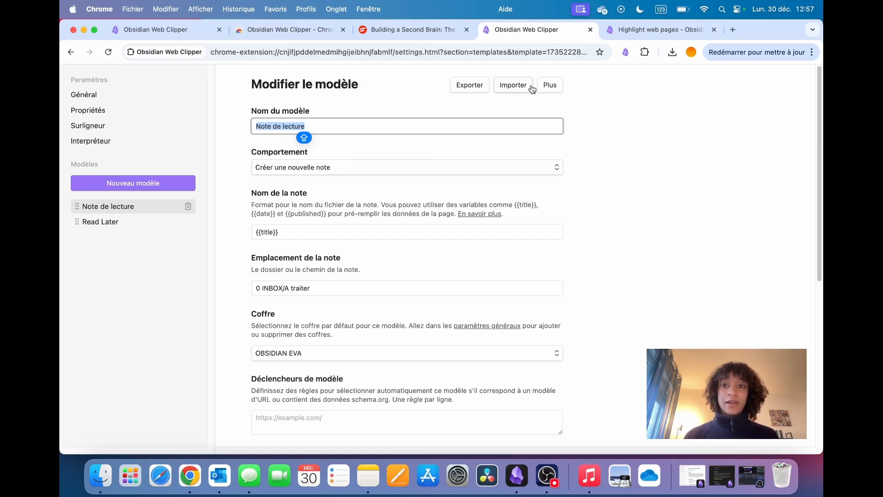
{"action": "left_click", "coordinate": [344, 172]}
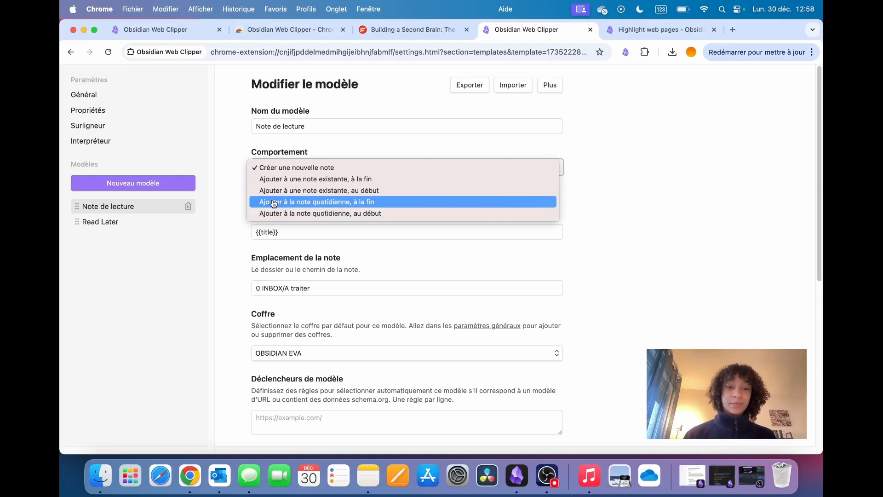
{"action": "left_click", "coordinate": [261, 245]}
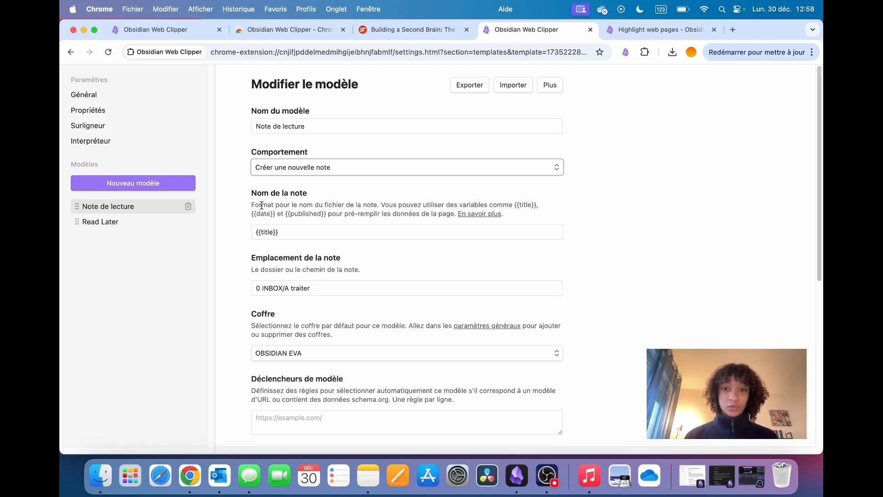
- Extend the Note de lecture template's note name to {{title}} - {{author}}
{"action": "left_click_drag", "start_coordinate": [284, 232], "coordinate": [245, 235]}
{"action": "key", "text": "super+c"}
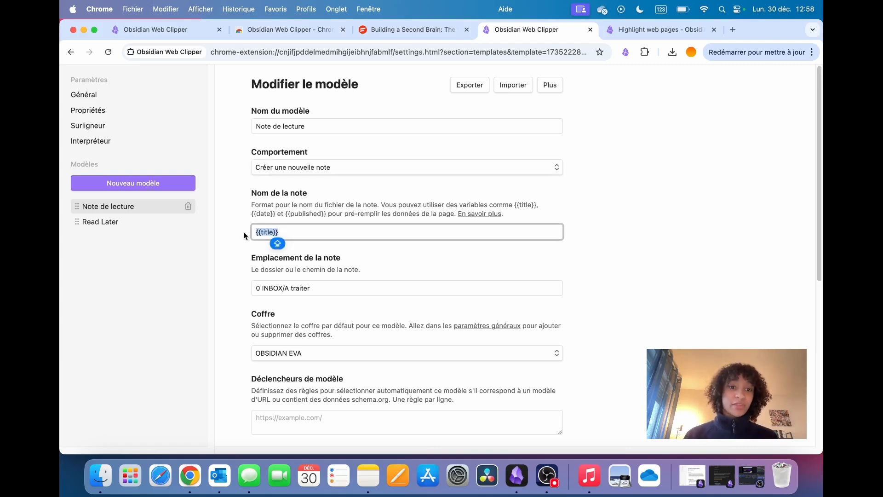
{"action": "left_click", "coordinate": [293, 232]}
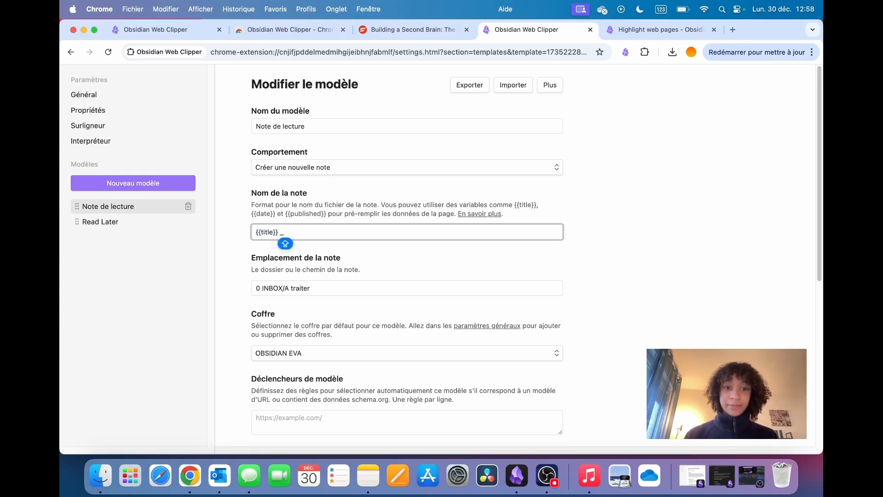
{"action": "type", "text": "-"}
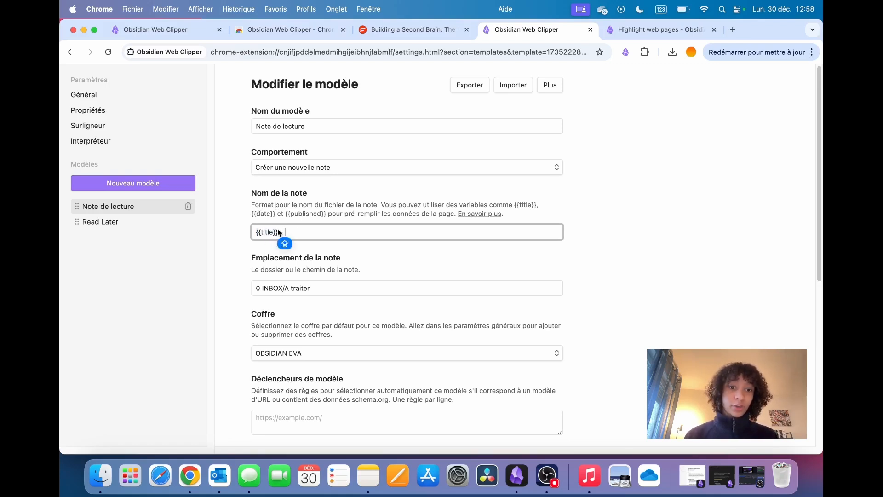
{"action": "left_click", "coordinate": [321, 232]}
{"action": "key", "text": "super+v"}
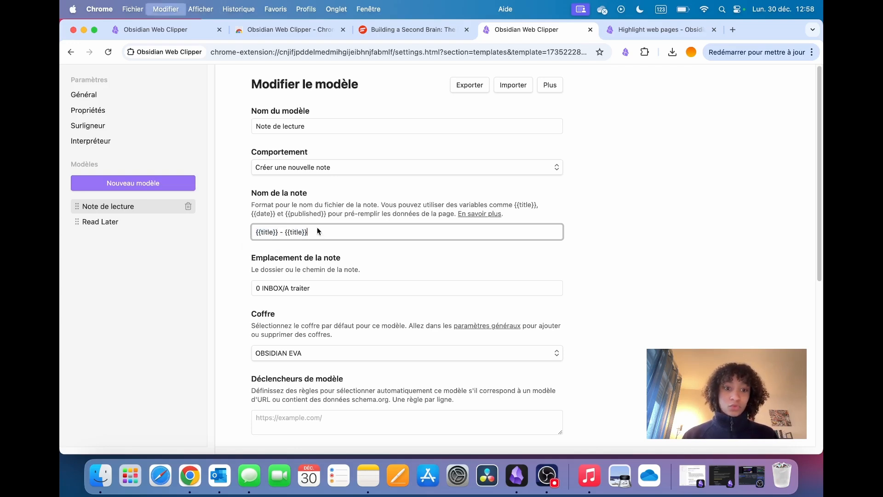
{"action": "type", "text": "AUTHOR"}
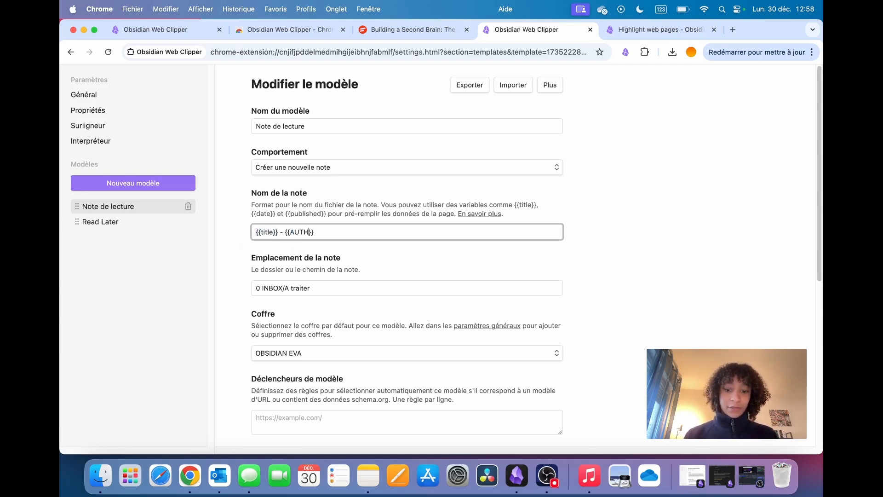
{"action": "key", "text": "BackSpace"}
{"action": "key", "text": "BackSpace"}
{"action": "key", "text": "BackSpace"}
{"action": "key", "text": "BackSpace"}
{"action": "key", "text": "BackSpace"}
{"action": "key", "text": "BackSpace"}
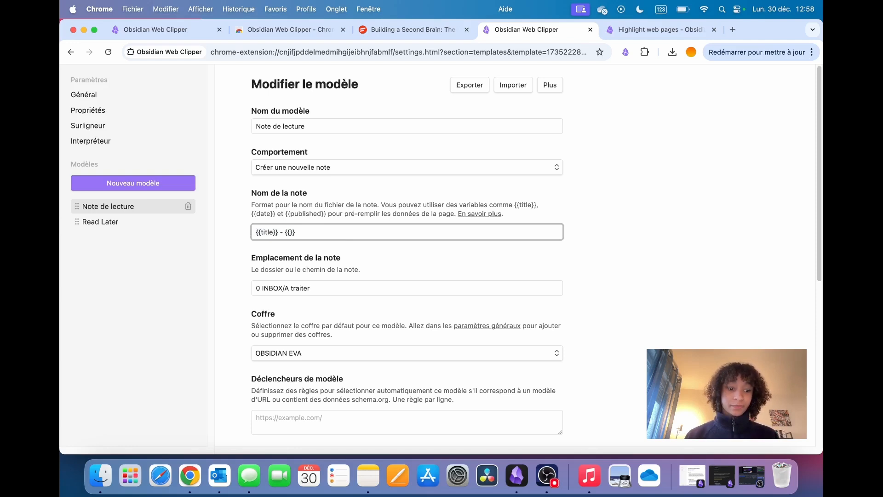
{"action": "type", "text": "author"}
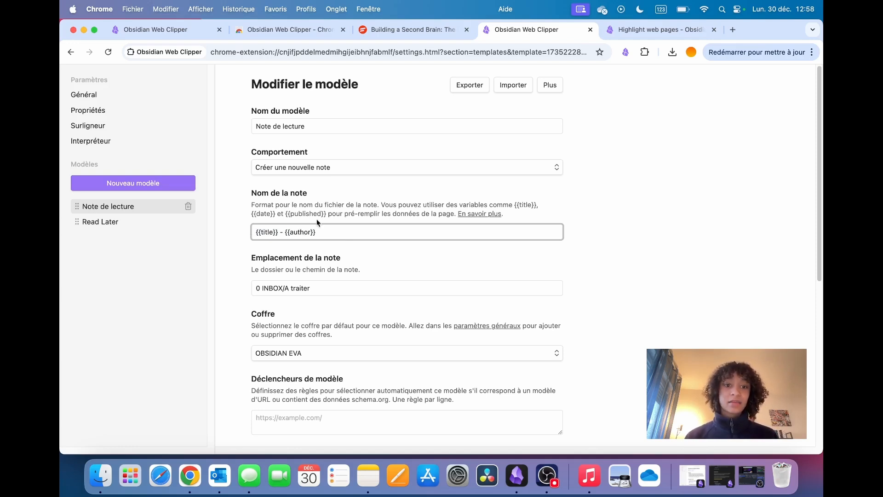
- Remove the author part from the note name so only {{title}} remains
{"action": "left_click_drag", "start_coordinate": [327, 232], "coordinate": [279, 233]}
{"action": "key", "text": "BackSpace"}
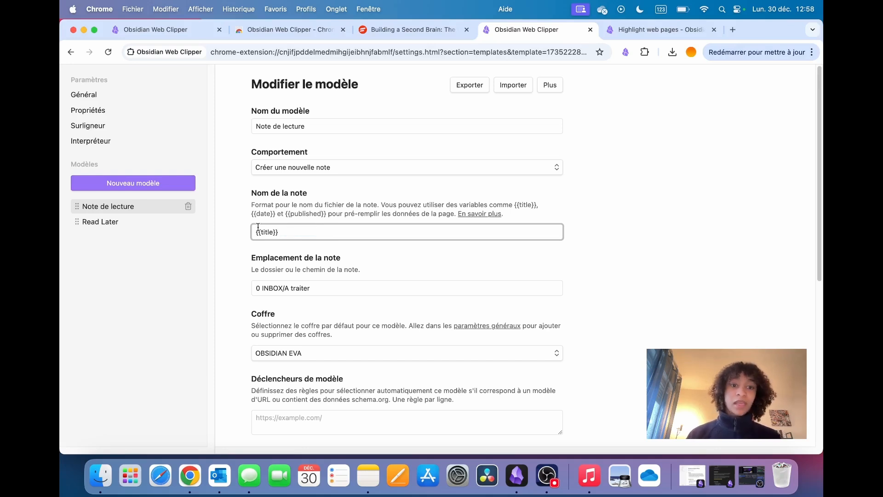
{"action": "scroll", "coordinate": [304, 243], "scroll_direction": "down", "scroll_amount": 3}
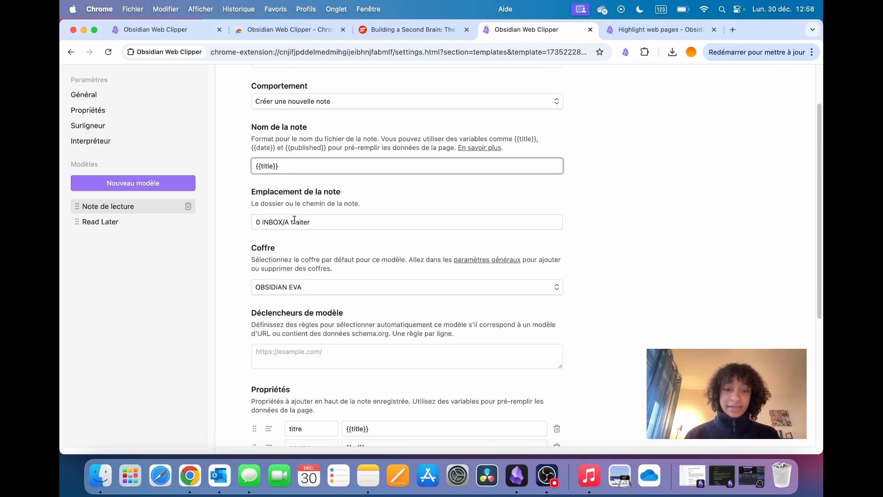
- Compare the template's note location 0 INBOX/A traiter with the matching folder in Obsidian's file explorer, putting the Obsidian window away when finished
{"action": "left_click_drag", "start_coordinate": [315, 221], "coordinate": [253, 221]}
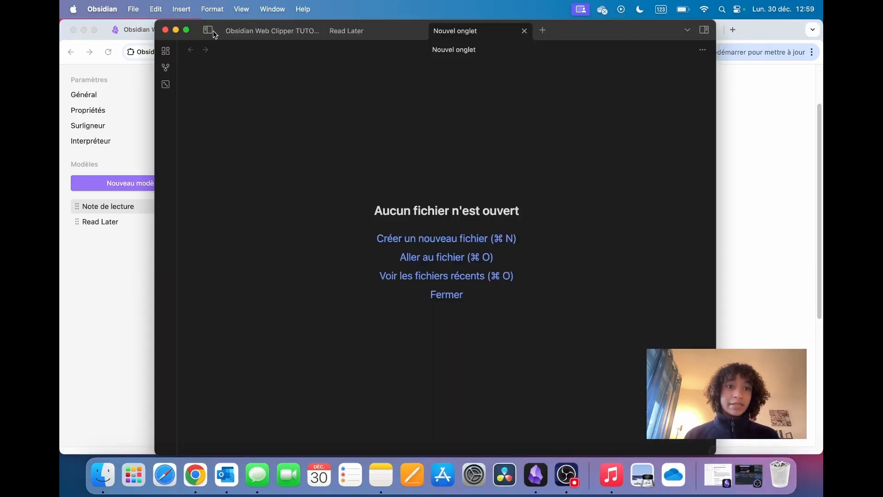
{"action": "left_click", "coordinate": [210, 31]}
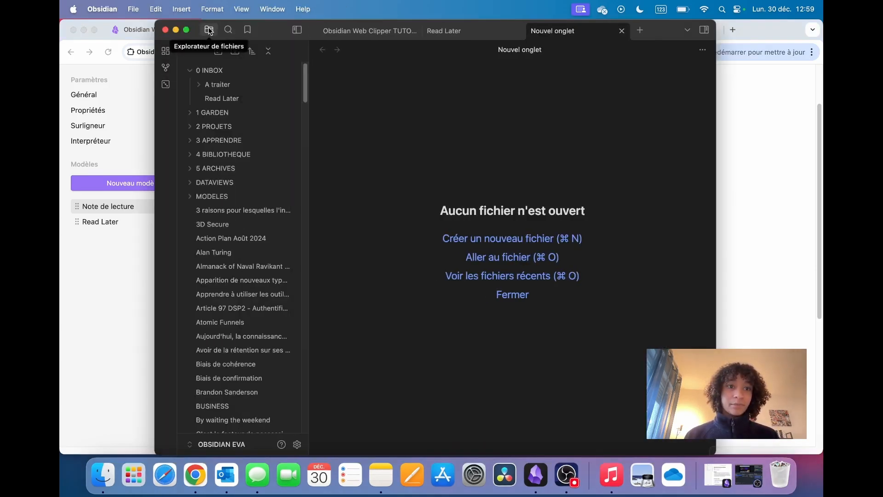
{"action": "left_click", "coordinate": [176, 31]}
- Examine the vaults offered for the Note de lecture template, keeping OBSIDIAN EVA
{"action": "scroll", "coordinate": [326, 274], "scroll_direction": "down", "scroll_amount": 2}
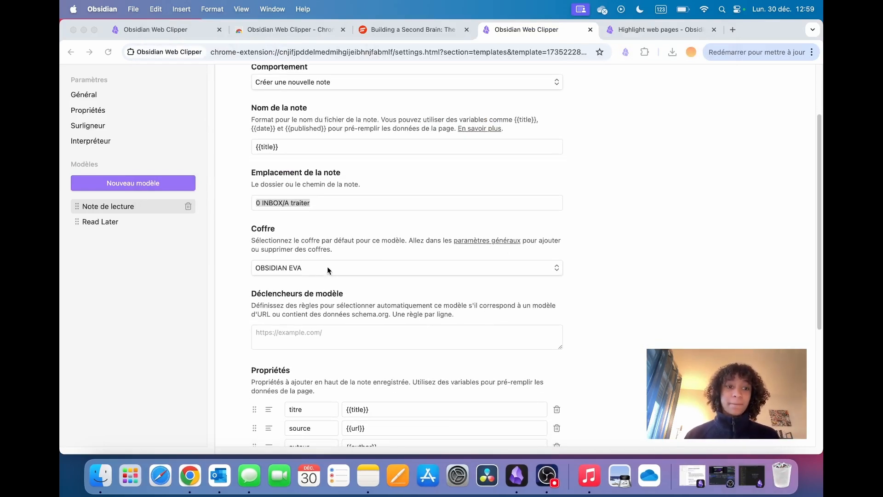
{"action": "scroll", "coordinate": [319, 240], "scroll_direction": "down", "scroll_amount": 1}
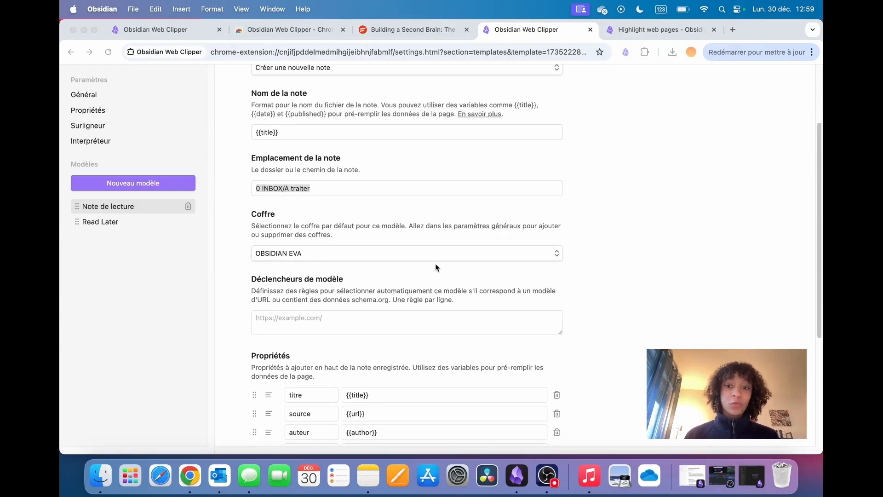
{"action": "left_click", "coordinate": [337, 253]}
{"action": "left_click", "coordinate": [335, 252]}
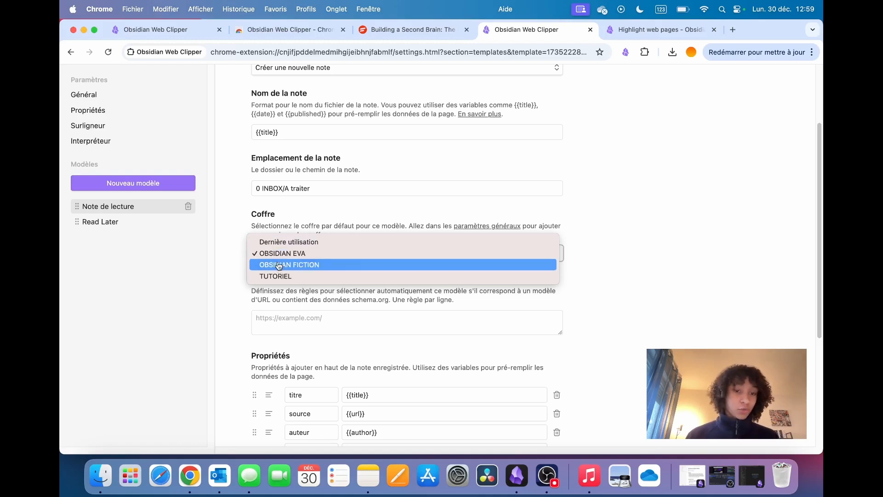
{"action": "left_click", "coordinate": [718, 288]}
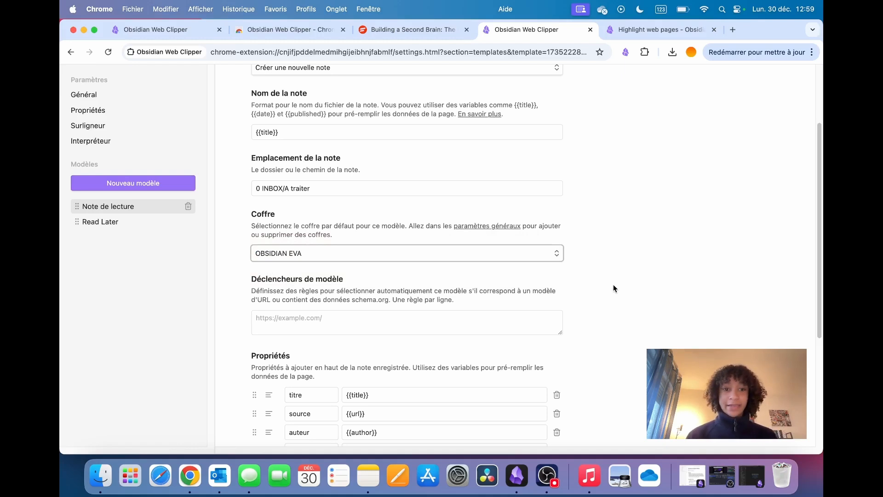
- Examine the Note de lecture template's trigger rules and its list of properties, leaving the trigger rules empty
{"action": "scroll", "coordinate": [428, 194], "scroll_direction": "down", "scroll_amount": 3}
{"action": "scroll", "coordinate": [319, 149], "scroll_direction": "up", "scroll_amount": 1}
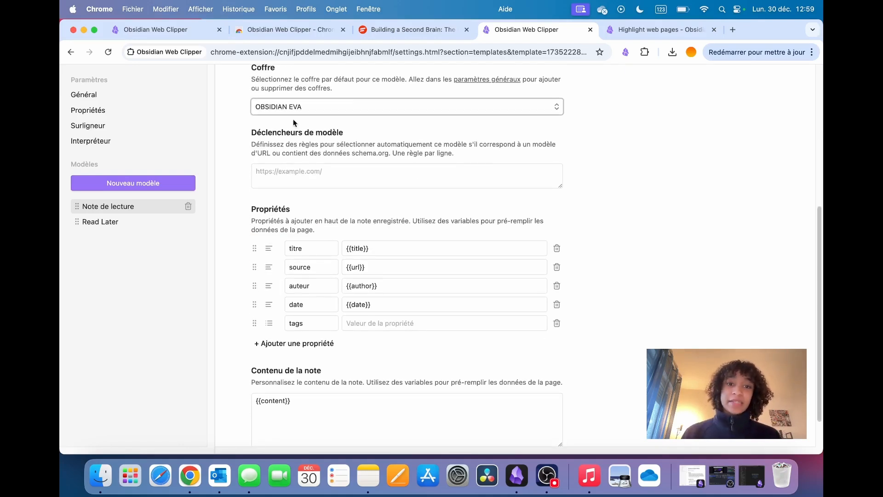
{"action": "left_click", "coordinate": [252, 172]}
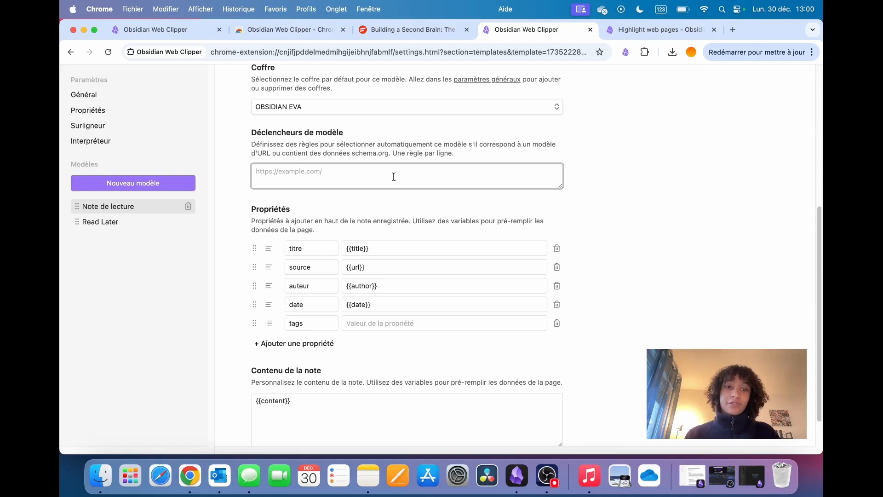
{"action": "scroll", "coordinate": [394, 176], "scroll_direction": "down", "scroll_amount": 1}
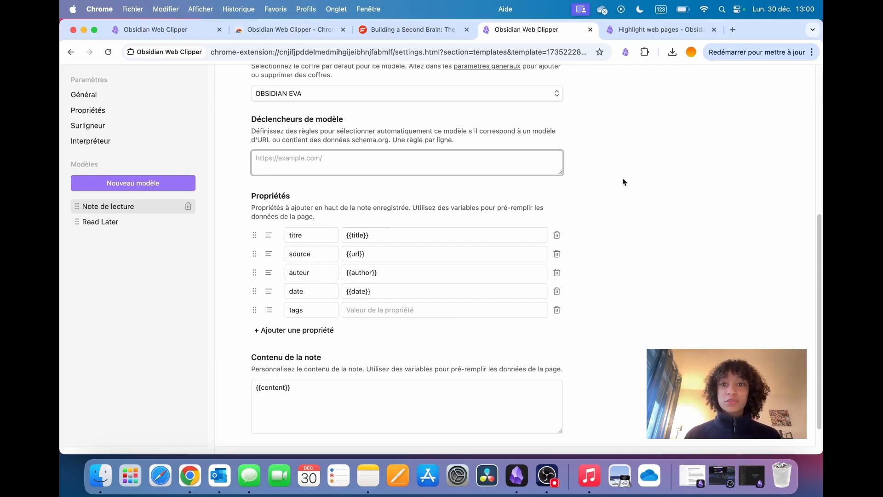
- Open the Variables page of the Web Clipper help and read through the preset variables table
{"action": "left_click", "coordinate": [626, 31]}
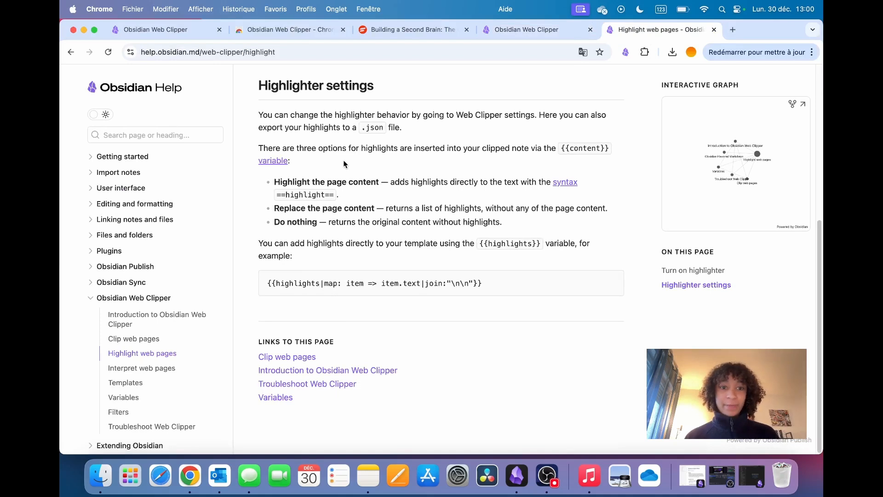
{"action": "scroll", "coordinate": [128, 368], "scroll_direction": "down", "scroll_amount": 1}
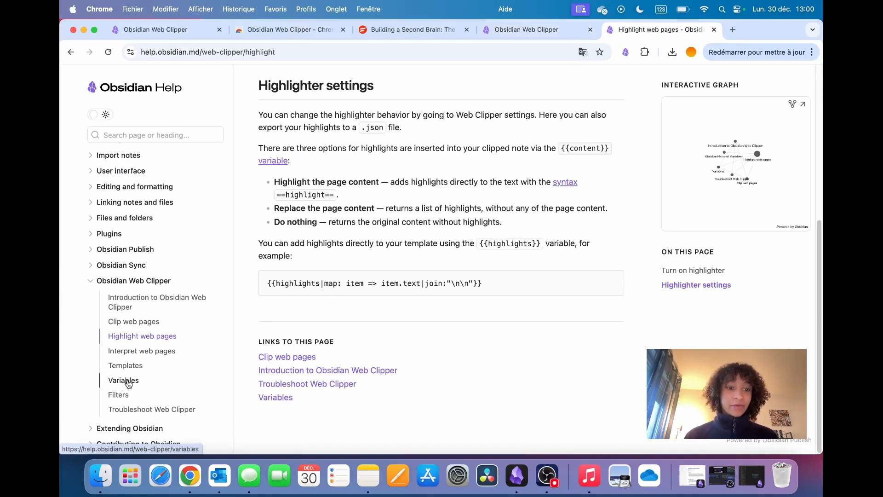
{"action": "left_click", "coordinate": [127, 381]}
{"action": "scroll", "coordinate": [378, 289], "scroll_direction": "down", "scroll_amount": 8}
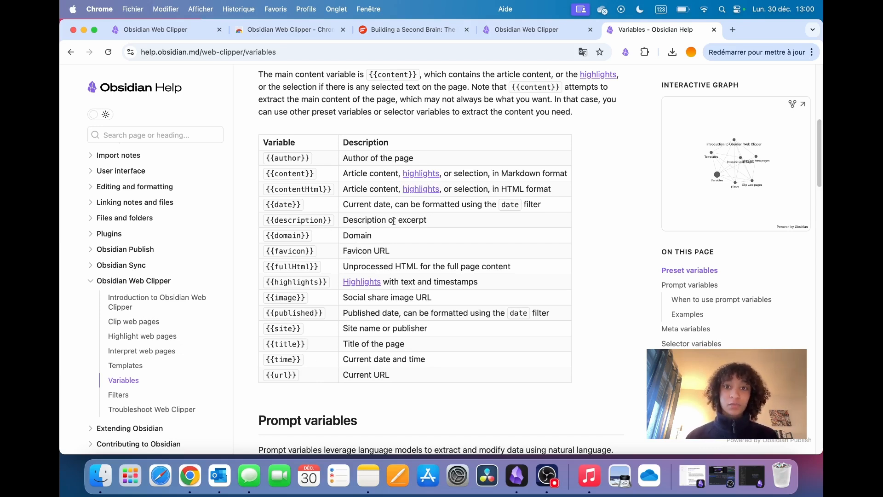
- Return to the Web Clipper settings and examine the highlighter's saving behaviours, keeping Remplacer le contenu de la page
{"action": "left_click", "coordinate": [531, 31]}
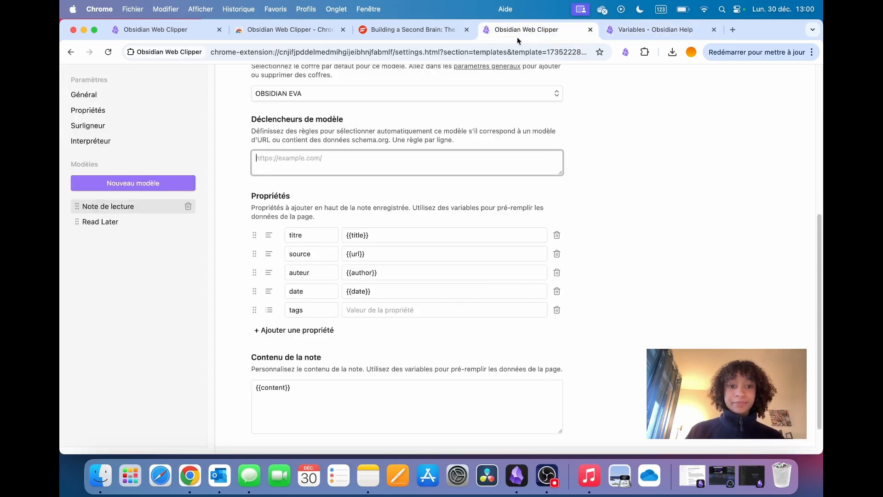
{"action": "scroll", "coordinate": [323, 247], "scroll_direction": "down", "scroll_amount": 1}
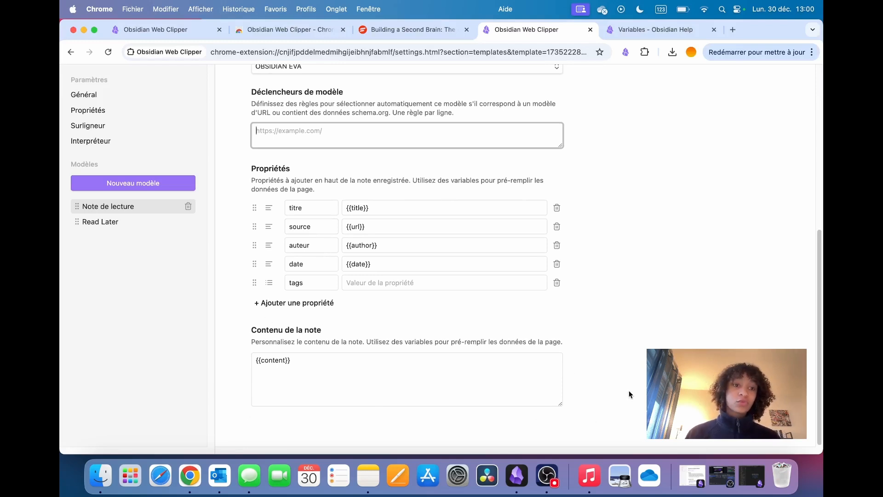
{"action": "left_click", "coordinate": [75, 130]}
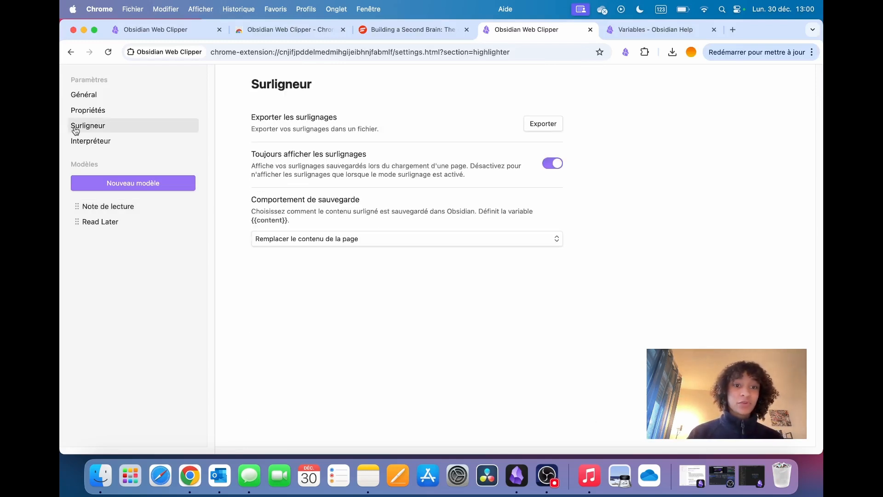
{"action": "left_click", "coordinate": [282, 236]}
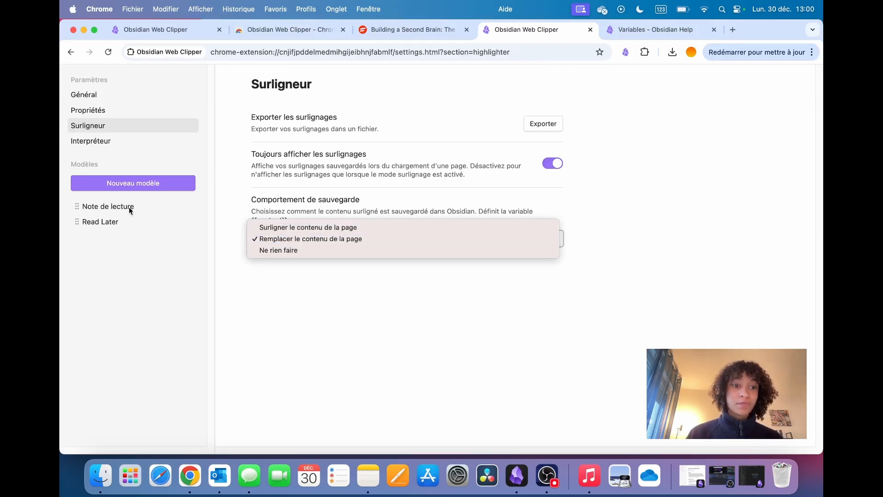
{"action": "left_click", "coordinate": [118, 205]}
- Review the {{content}} variable in the Note de lecture template's note content and the rest of its settings
{"action": "left_click", "coordinate": [117, 205]}
{"action": "scroll", "coordinate": [283, 414], "scroll_direction": "down", "scroll_amount": 6}
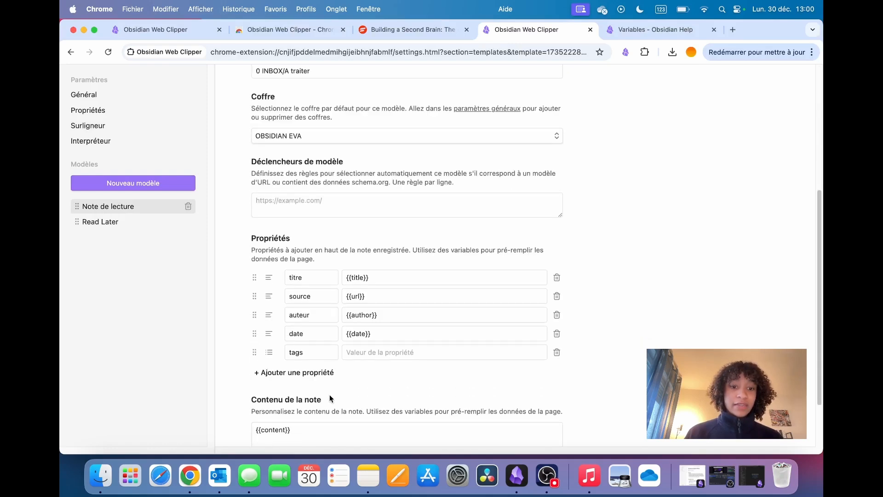
{"action": "left_click_drag", "start_coordinate": [297, 361], "coordinate": [249, 364]}
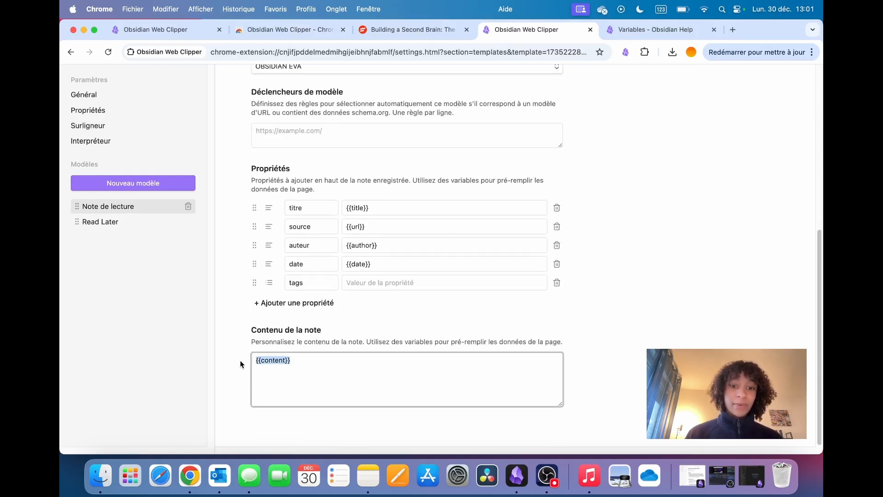
{"action": "scroll", "coordinate": [532, 305], "scroll_direction": "up", "scroll_amount": 6}
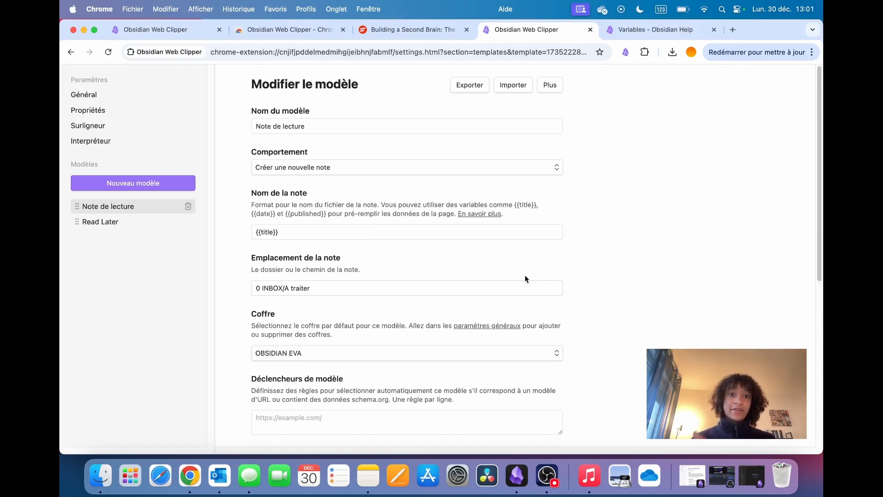
- Return to the Building a Second Brain article and leave highlighting mode
{"action": "left_click", "coordinate": [410, 30]}
{"action": "scroll", "coordinate": [506, 221], "scroll_direction": "up", "scroll_amount": 5}
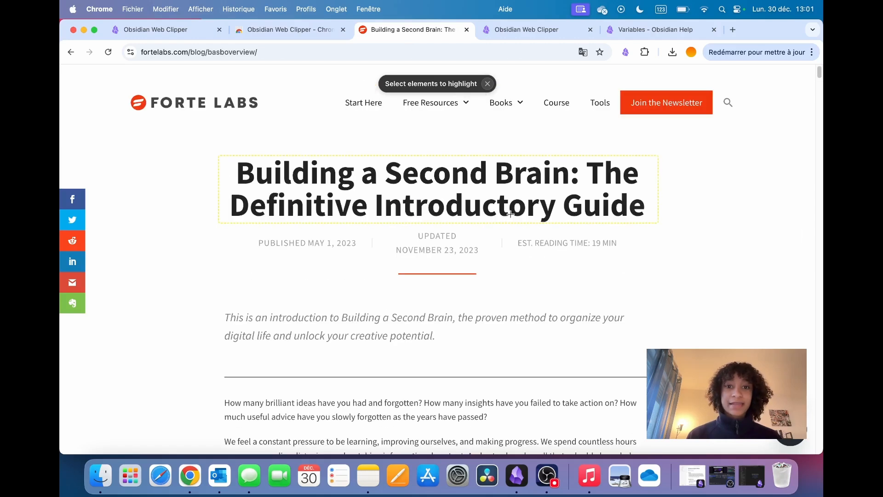
{"action": "left_click", "coordinate": [489, 85]}
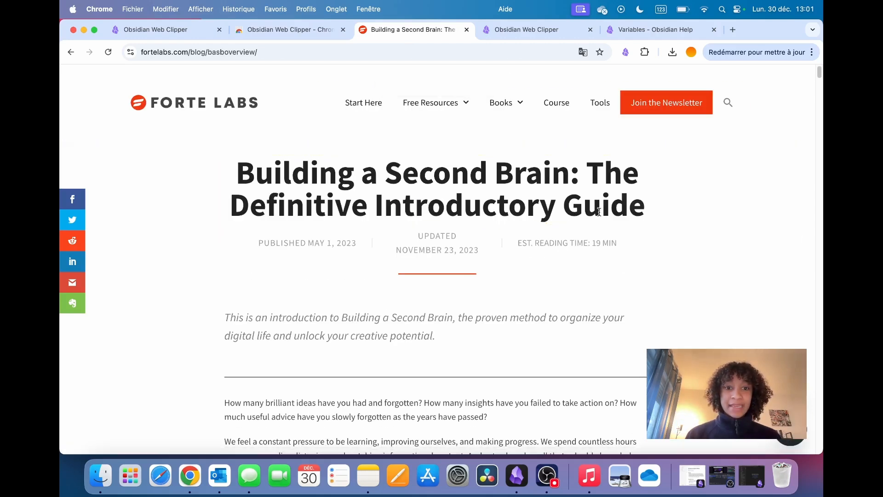
{"action": "scroll", "coordinate": [606, 211], "scroll_direction": "down", "scroll_amount": 2}
{"action": "scroll", "coordinate": [607, 212], "scroll_direction": "down", "scroll_amount": 1}
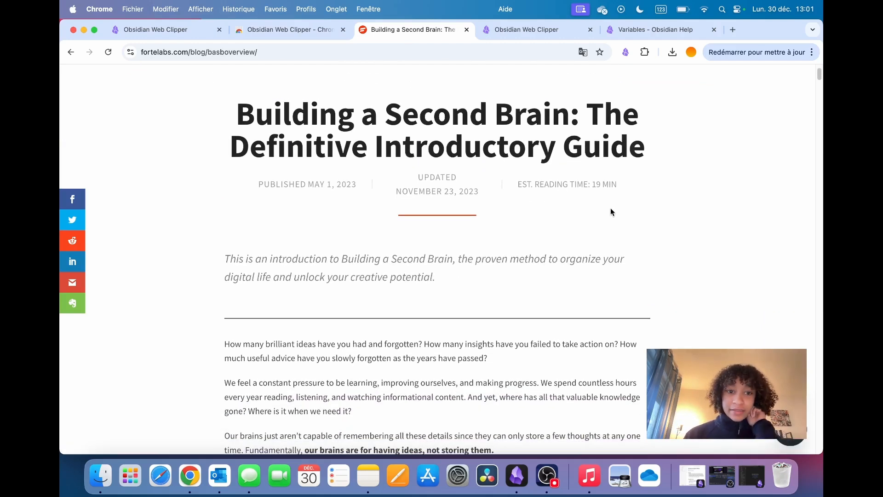
- Open Web Clipper on the article and examine the full-page note preview using the Note de lecture template
{"action": "left_click", "coordinate": [626, 53]}
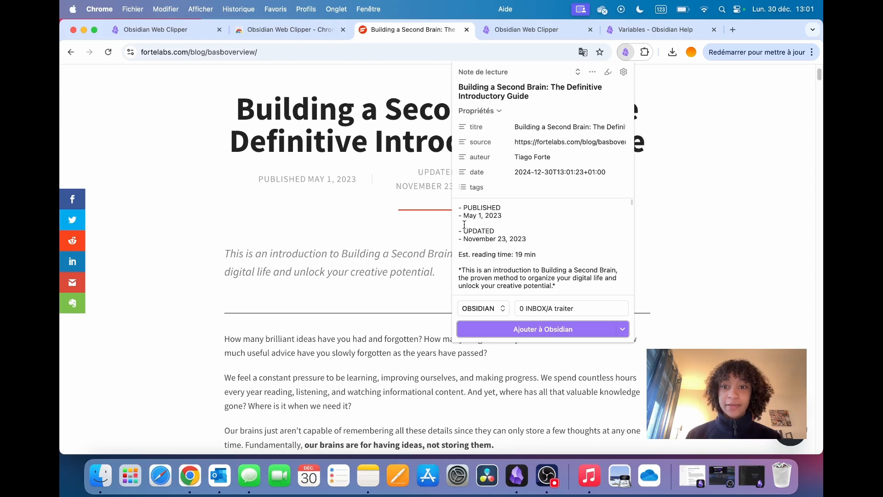
{"action": "scroll", "coordinate": [527, 236], "scroll_direction": "down", "scroll_amount": 15}
{"action": "scroll", "coordinate": [526, 237], "scroll_direction": "down", "scroll_amount": 15}
{"action": "scroll", "coordinate": [529, 227], "scroll_direction": "down", "scroll_amount": 15}
{"action": "scroll", "coordinate": [523, 250], "scroll_direction": "up", "scroll_amount": 15}
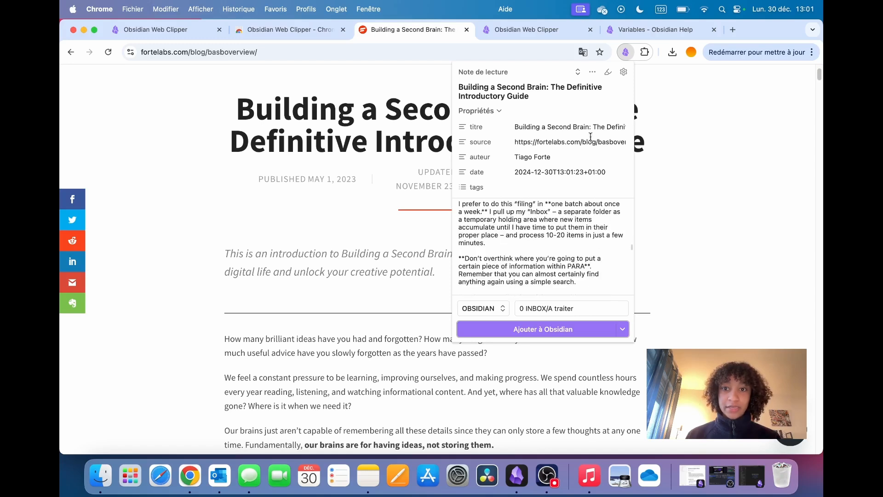
- Turn on highlighting mode and highlight the article's first two body paragraphs below the introduction
{"action": "left_click", "coordinate": [608, 74]}
{"action": "scroll", "coordinate": [316, 289], "scroll_direction": "down", "scroll_amount": 2}
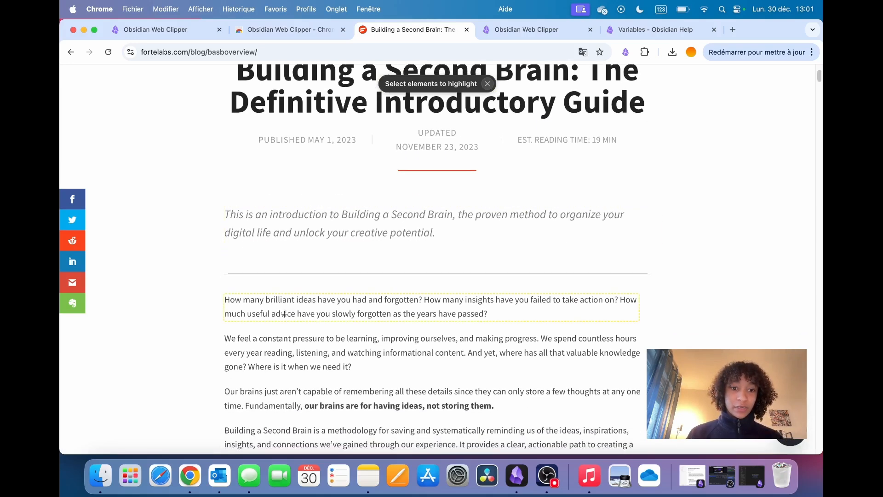
{"action": "left_click", "coordinate": [284, 313]}
{"action": "scroll", "coordinate": [288, 313], "scroll_direction": "down", "scroll_amount": 1}
{"action": "left_click", "coordinate": [291, 336]}
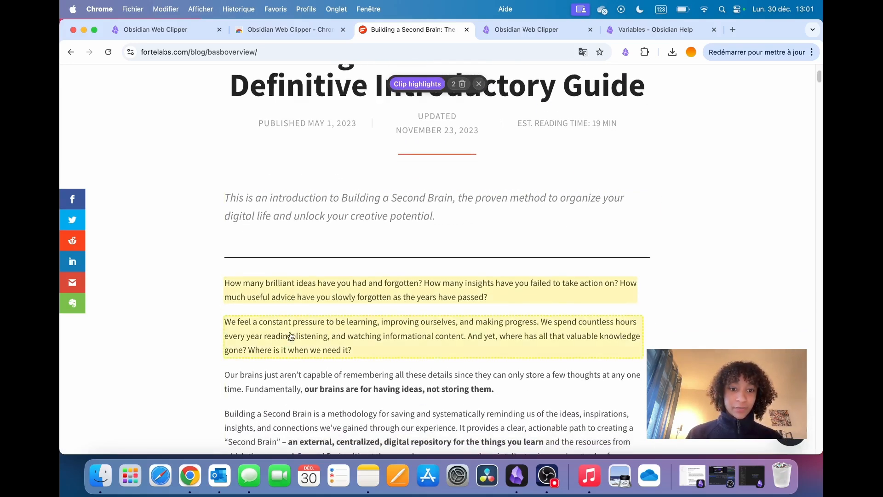
- Highlight three more passages further down the article, including the one on a Second Brain expanding memory and intellect
{"action": "scroll", "coordinate": [291, 336], "scroll_direction": "down", "scroll_amount": 5}
{"action": "left_click", "coordinate": [265, 265]}
{"action": "left_click", "coordinate": [513, 362]}
{"action": "scroll", "coordinate": [317, 331], "scroll_direction": "down", "scroll_amount": 2}
{"action": "scroll", "coordinate": [308, 321], "scroll_direction": "down", "scroll_amount": 5}
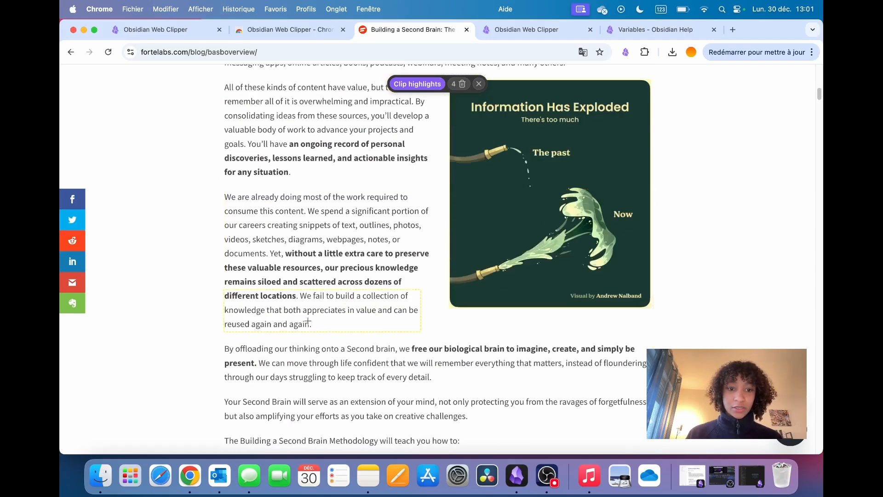
{"action": "scroll", "coordinate": [307, 321], "scroll_direction": "down", "scroll_amount": 2}
{"action": "left_click", "coordinate": [255, 284]}
{"action": "scroll", "coordinate": [331, 207], "scroll_direction": "up", "scroll_amount": 15}
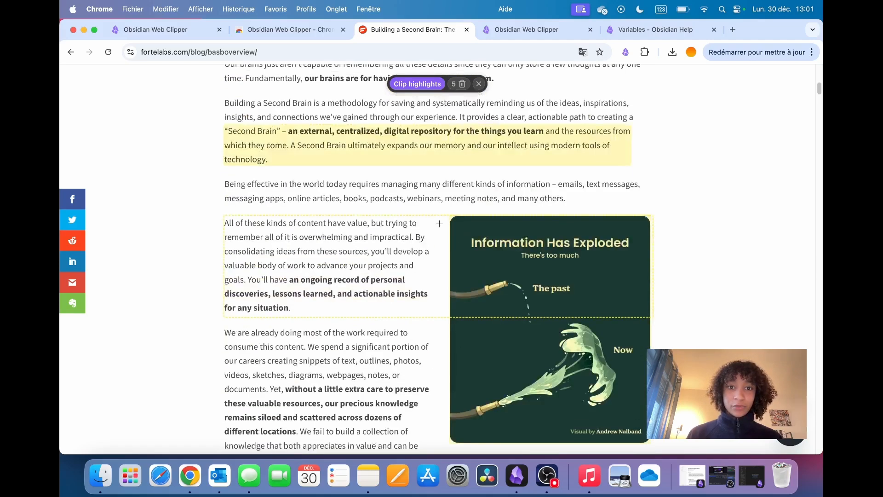
- Clip the highlights and check the highlighted passages in the note preview
{"action": "left_click", "coordinate": [413, 85]}
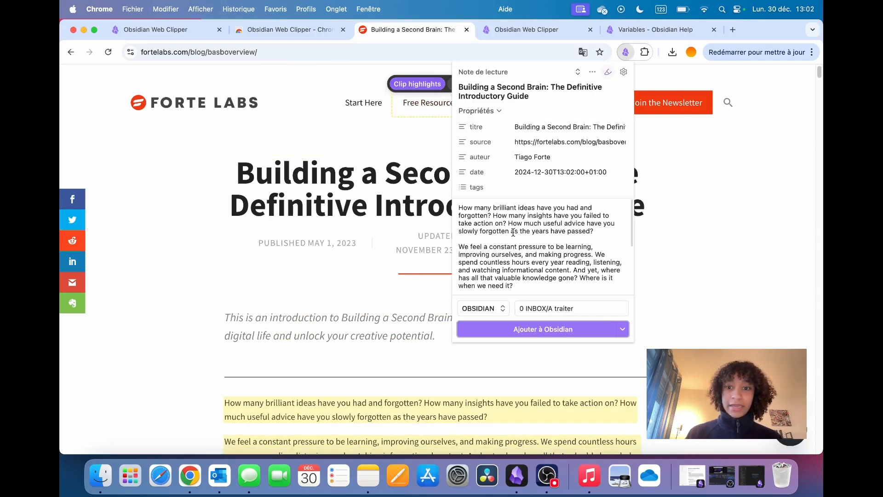
{"action": "scroll", "coordinate": [513, 233], "scroll_direction": "down", "scroll_amount": 1}
{"action": "left_click_drag", "start_coordinate": [463, 205], "coordinate": [570, 283]}
{"action": "scroll", "coordinate": [534, 251], "scroll_direction": "up", "scroll_amount": 5}
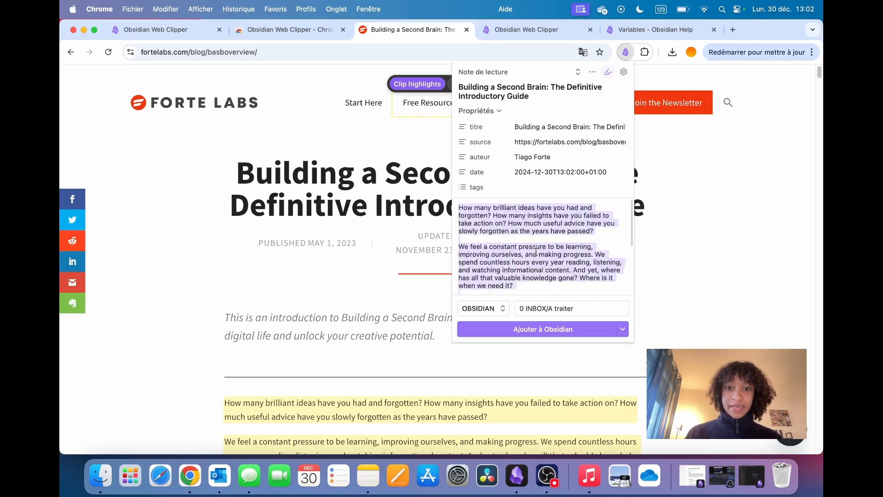
- Add the clipped note to the OBSIDIAN EVA vault in 0 INBOX/A traiter and expand that folder in Obsidian to locate it
{"action": "left_click", "coordinate": [566, 330]}
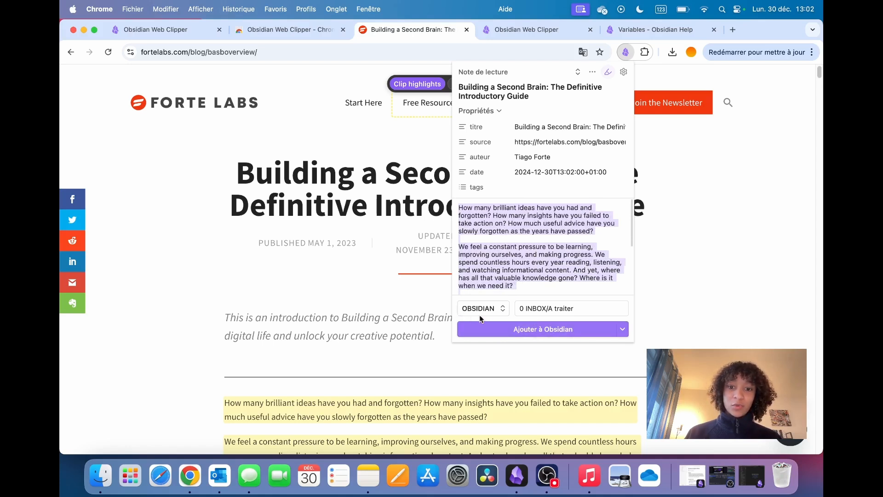
{"action": "left_click", "coordinate": [501, 309]}
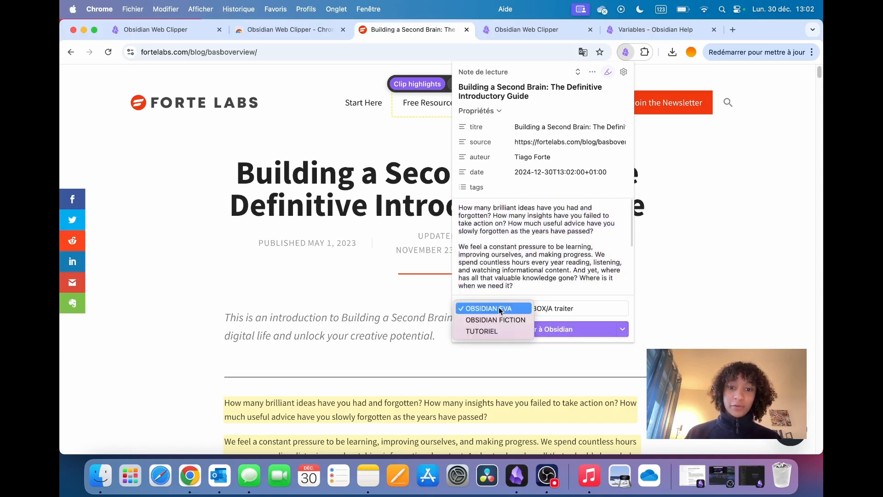
{"action": "left_click", "coordinate": [477, 312]}
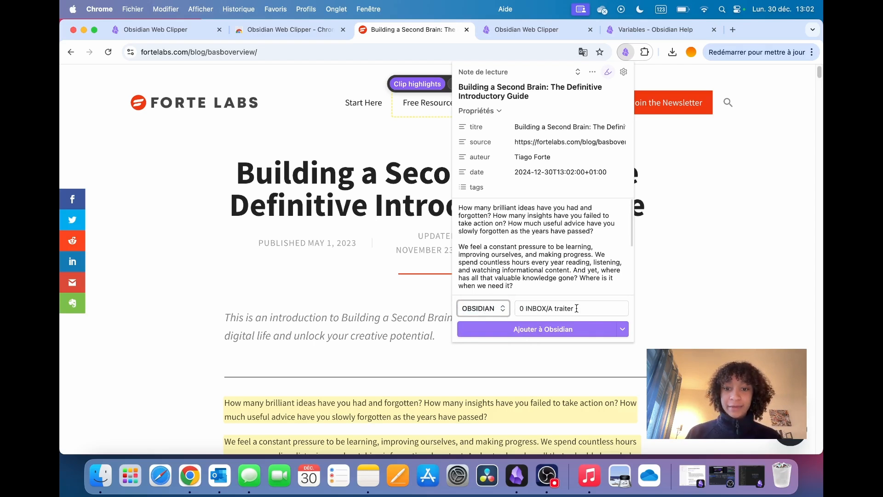
{"action": "left_click", "coordinate": [518, 335]}
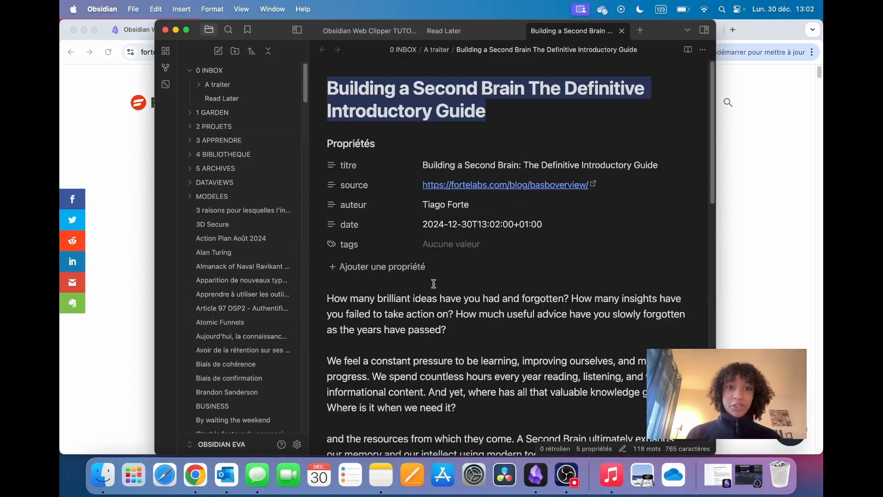
{"action": "left_click", "coordinate": [202, 85]}
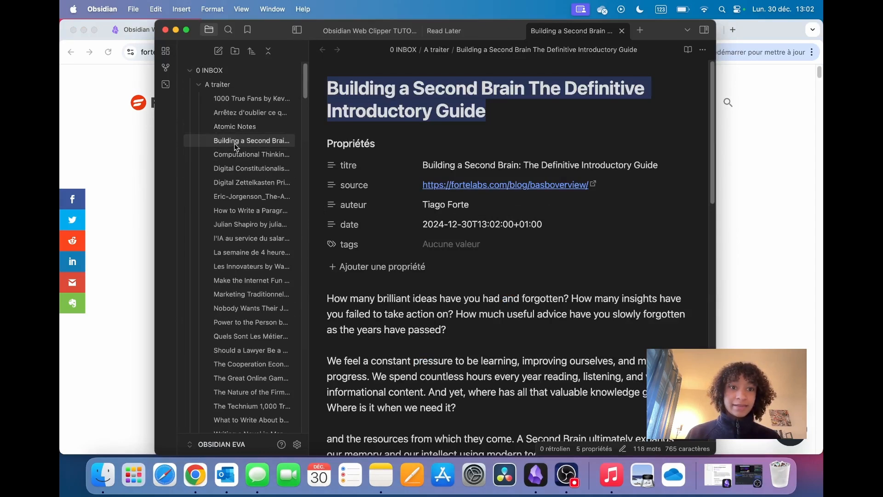
- Hide the file sidebar and review the clipped note's title, properties and highlighted passages, then return to the article in Chrome
{"action": "left_click", "coordinate": [294, 30]}
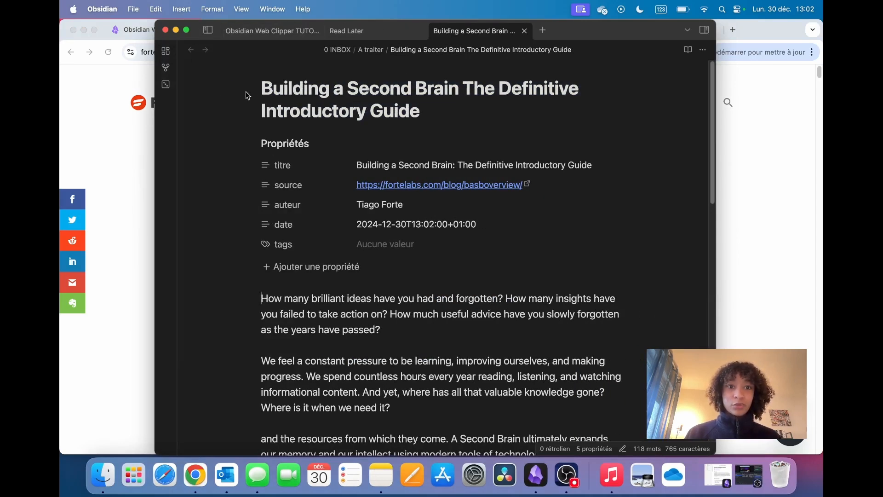
{"action": "left_click_drag", "start_coordinate": [261, 87], "coordinate": [430, 110]}
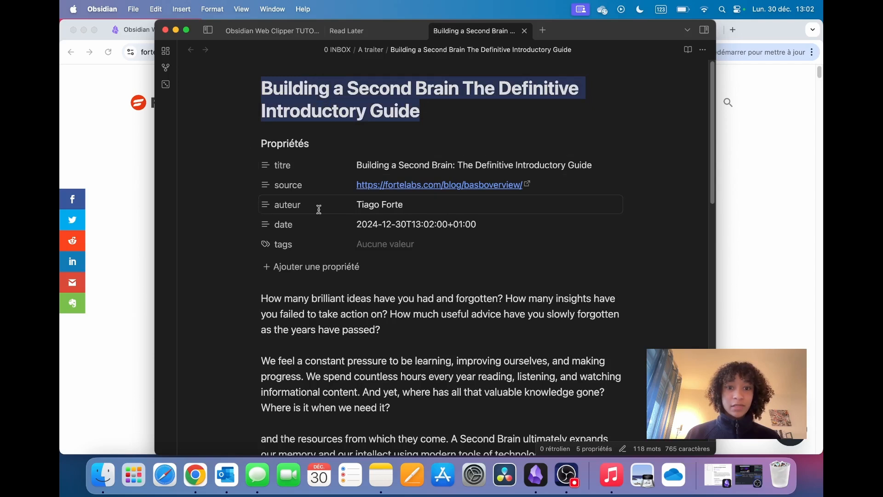
{"action": "scroll", "coordinate": [296, 304], "scroll_direction": "down", "scroll_amount": 5}
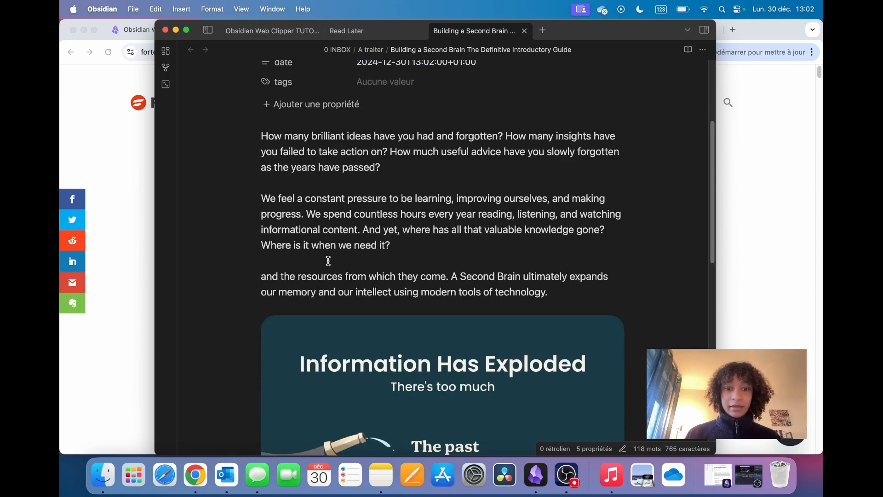
{"action": "scroll", "coordinate": [315, 216], "scroll_direction": "down", "scroll_amount": 5}
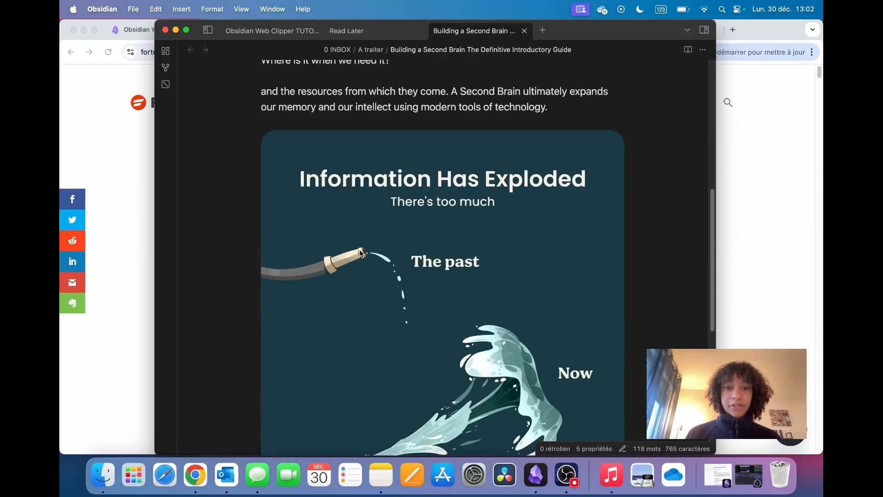
{"action": "scroll", "coordinate": [361, 252], "scroll_direction": "down", "scroll_amount": 7}
{"action": "scroll", "coordinate": [385, 339], "scroll_direction": "up", "scroll_amount": 15}
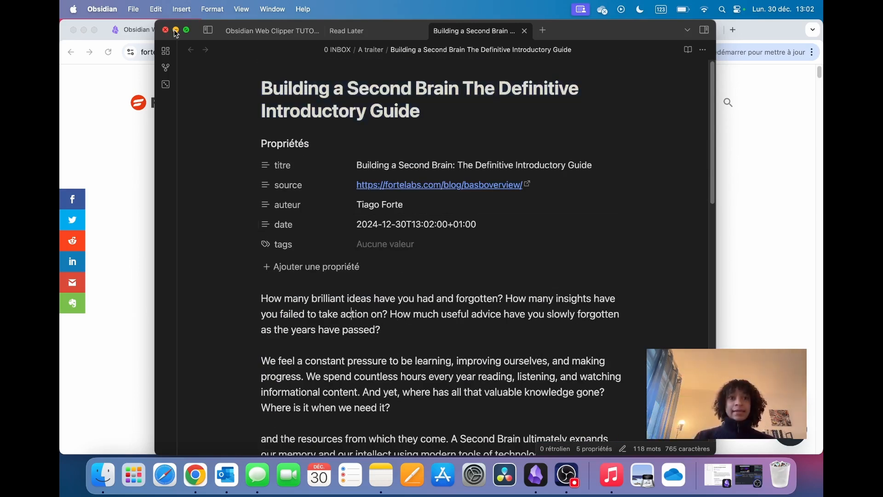
{"action": "left_click", "coordinate": [176, 29]}
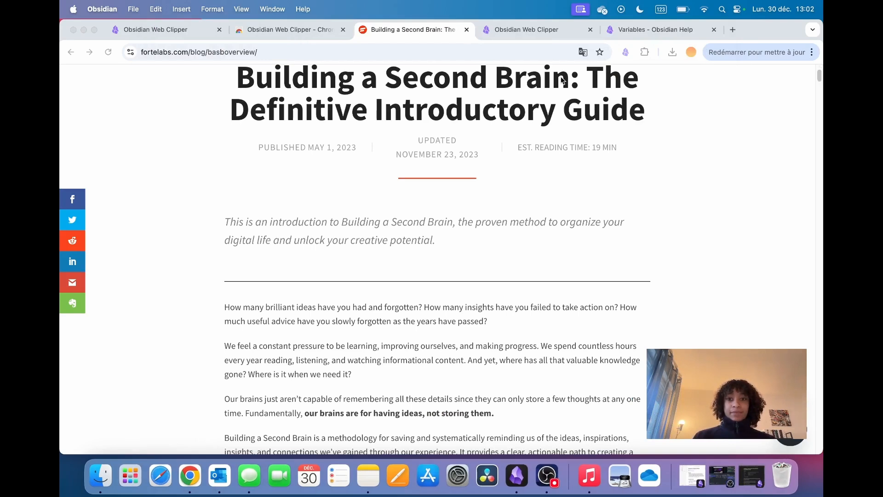
- Turn highlighting mode back on and highlight three more passages below the CODE Method illustration, ending with the sentence introducing Capture
{"action": "scroll", "coordinate": [516, 244], "scroll_direction": "down", "scroll_amount": 2}
{"action": "left_click", "coordinate": [626, 56]}
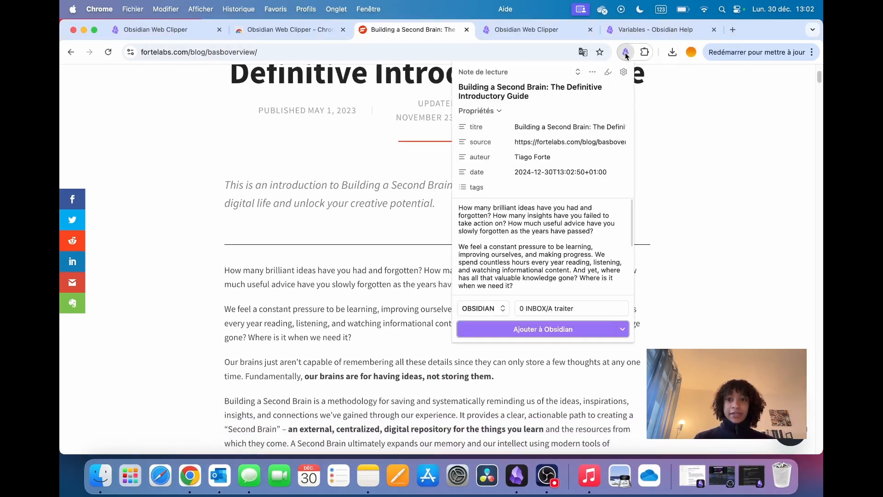
{"action": "left_click", "coordinate": [605, 73]}
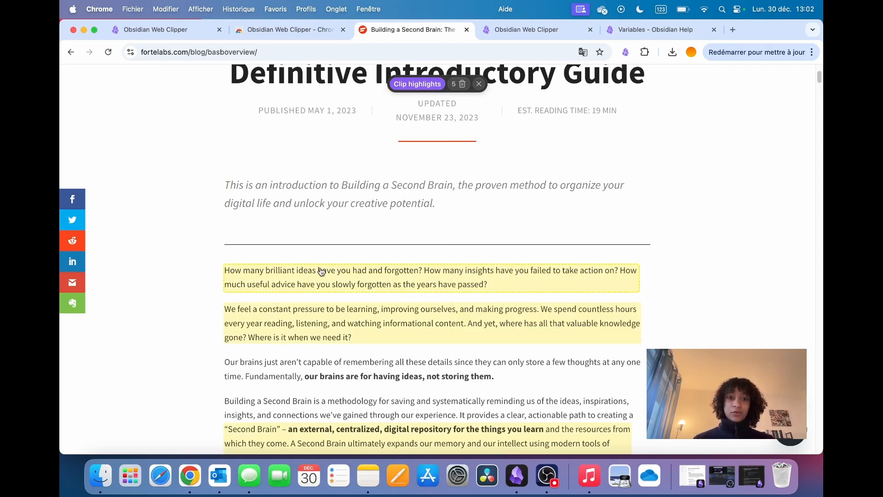
{"action": "scroll", "coordinate": [347, 257], "scroll_direction": "down", "scroll_amount": 1}
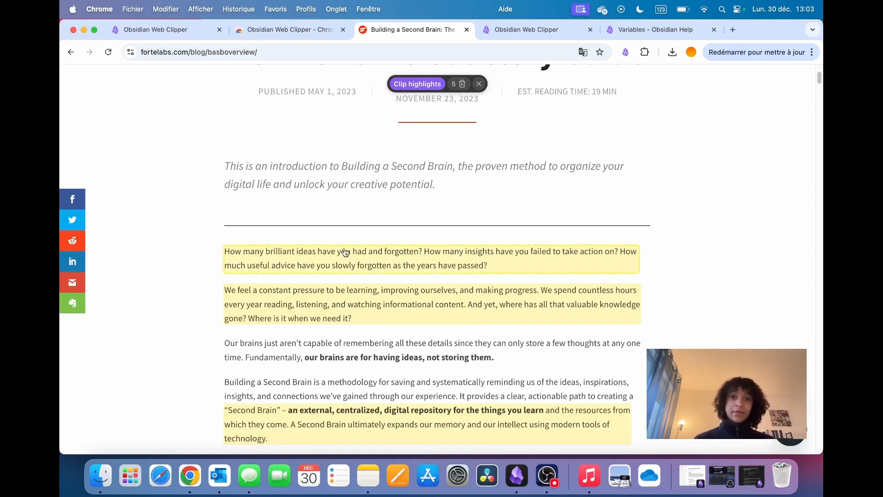
{"action": "scroll", "coordinate": [404, 239], "scroll_direction": "down", "scroll_amount": 5}
{"action": "scroll", "coordinate": [405, 236], "scroll_direction": "down", "scroll_amount": 15}
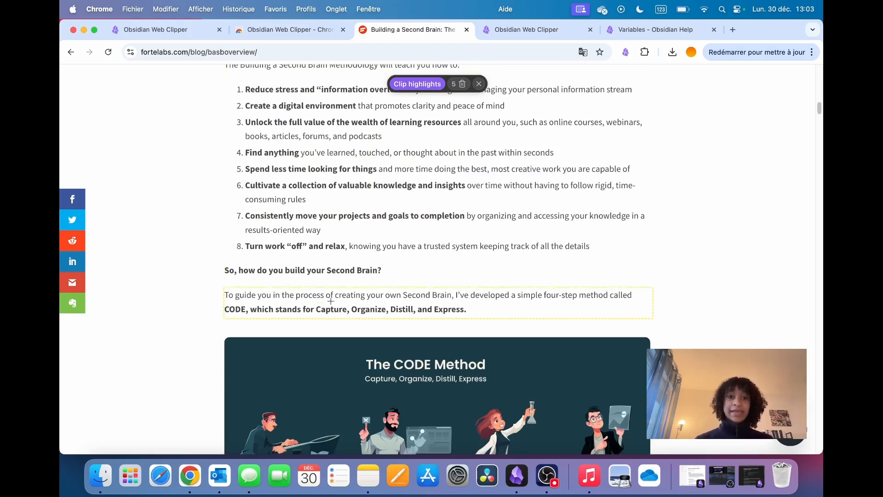
{"action": "scroll", "coordinate": [381, 288], "scroll_direction": "down", "scroll_amount": 8}
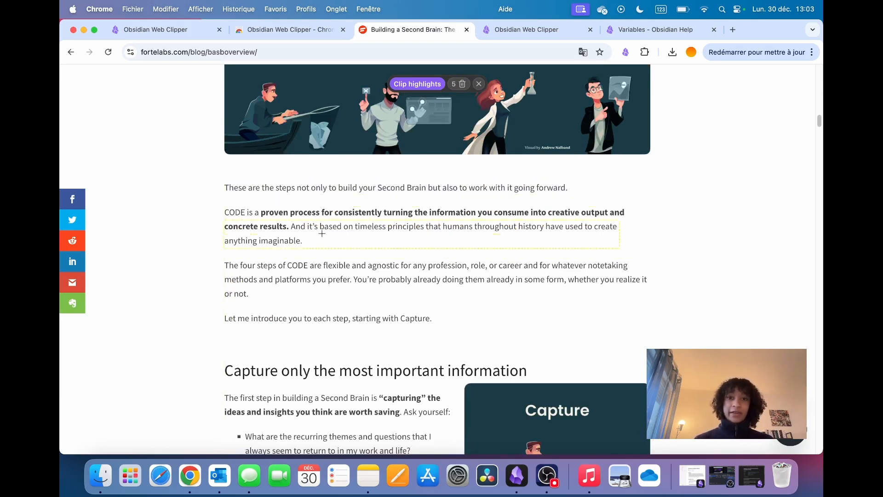
{"action": "left_click", "coordinate": [272, 190]}
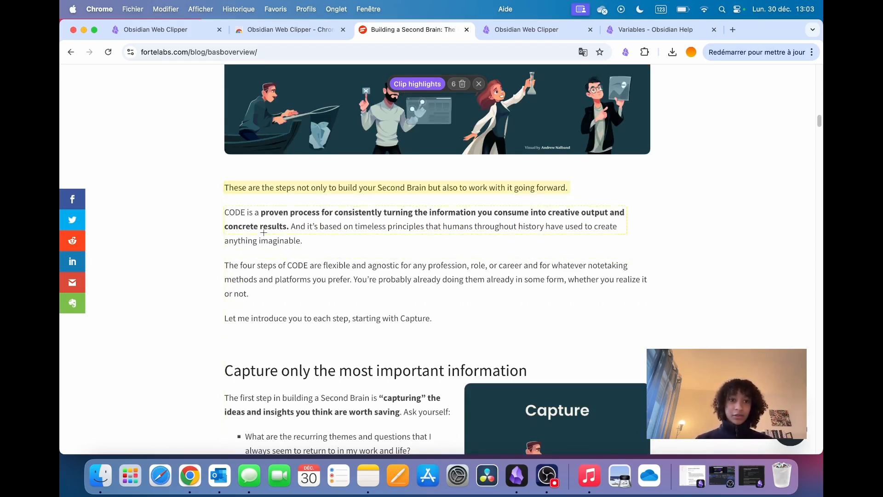
{"action": "left_click", "coordinate": [261, 277]}
{"action": "left_click", "coordinate": [280, 325]}
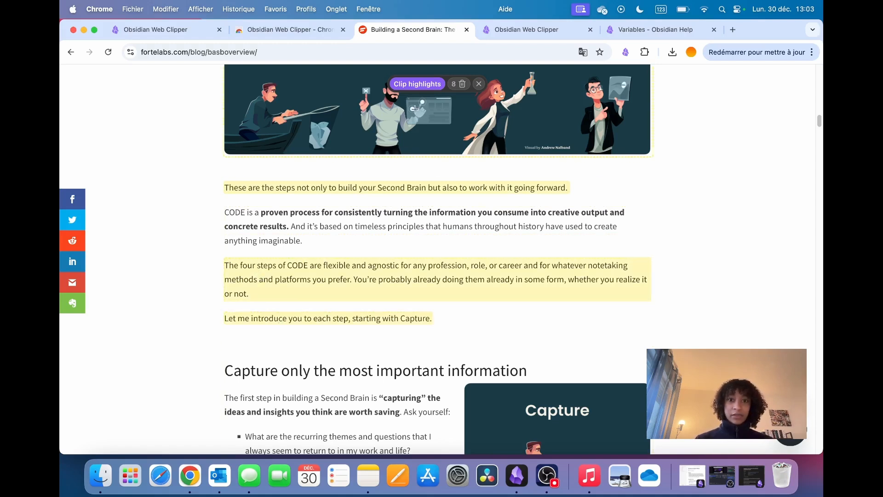
- Clip the updated highlights into 0 INBOX/A traiter in the Obsidian vault and review the newly created note
{"action": "left_click", "coordinate": [424, 84]}
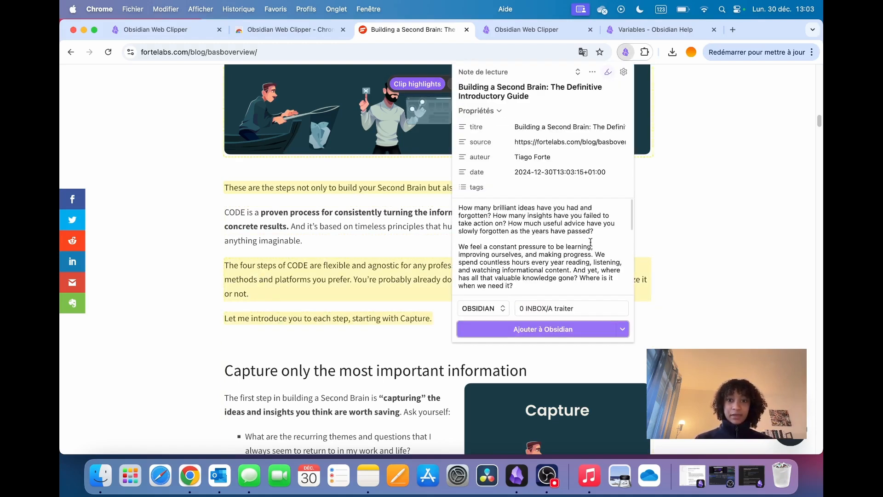
{"action": "left_click", "coordinate": [527, 333]}
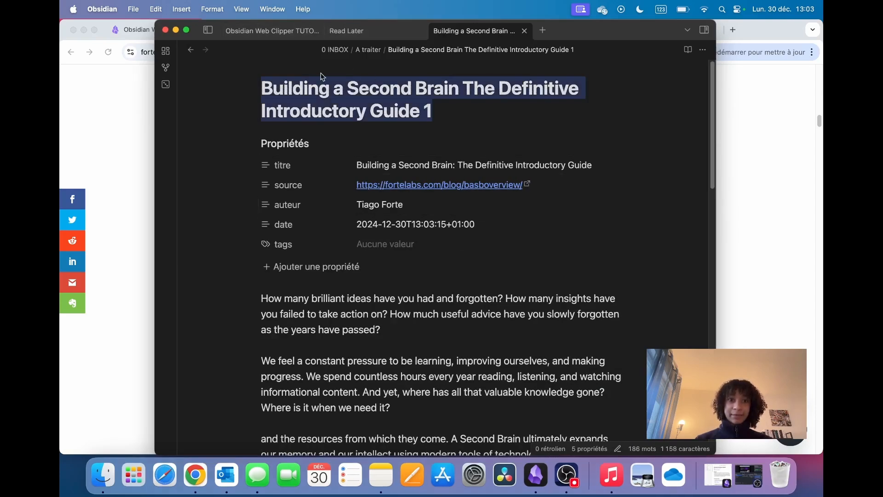
{"action": "scroll", "coordinate": [350, 360], "scroll_direction": "down", "scroll_amount": 20}
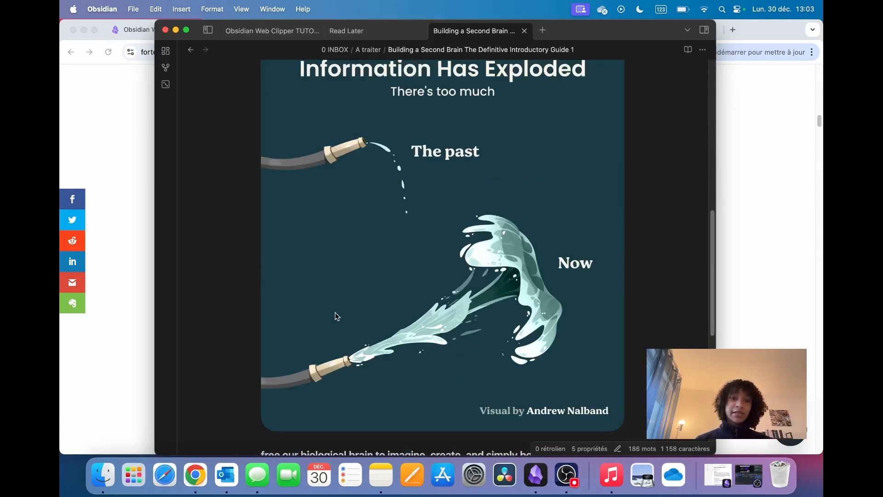
{"action": "scroll", "coordinate": [336, 314], "scroll_direction": "up", "scroll_amount": 20}
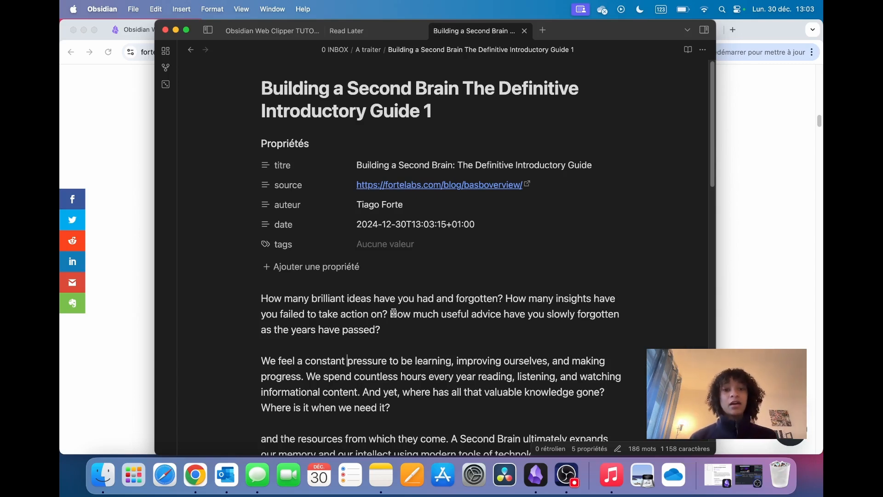
{"action": "scroll", "coordinate": [394, 300], "scroll_direction": "down", "scroll_amount": 20}
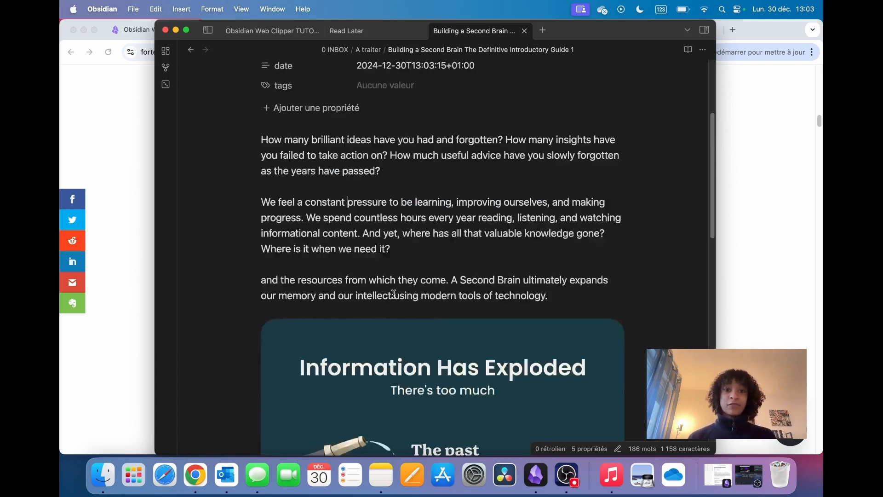
{"action": "scroll", "coordinate": [399, 257], "scroll_direction": "up", "scroll_amount": 8}
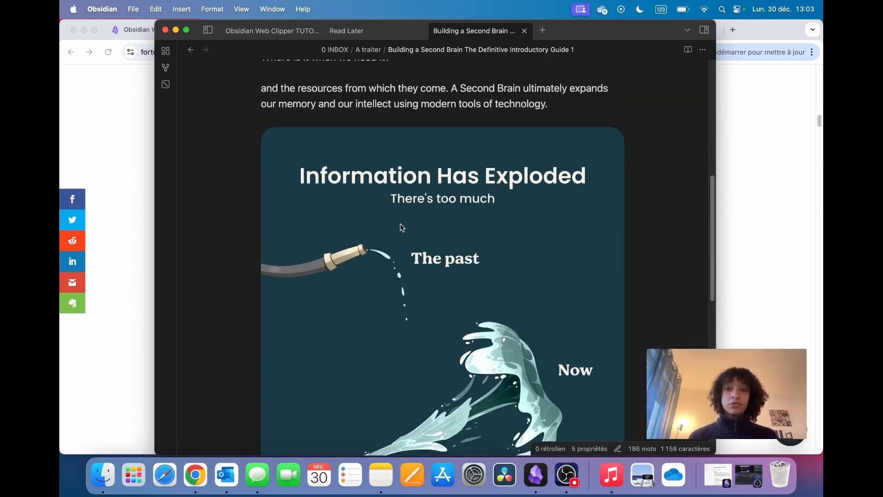
{"action": "scroll", "coordinate": [403, 224], "scroll_direction": "up", "scroll_amount": 5}
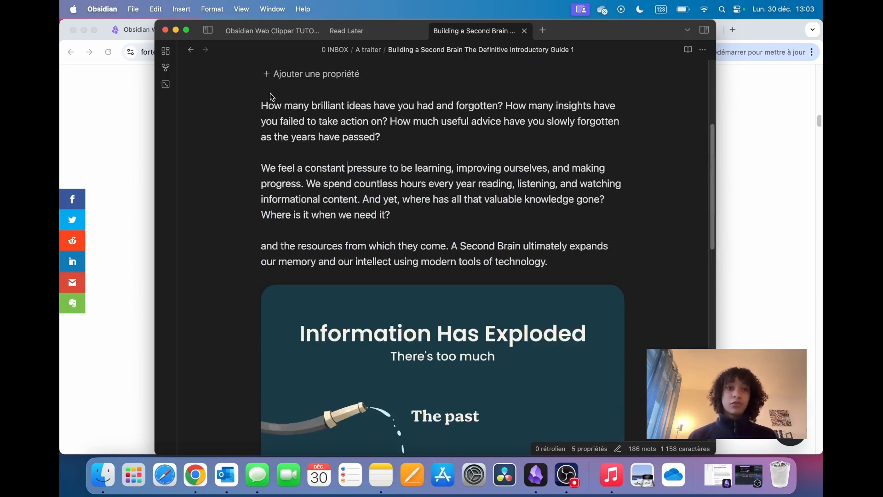
{"action": "left_click", "coordinate": [176, 31]}
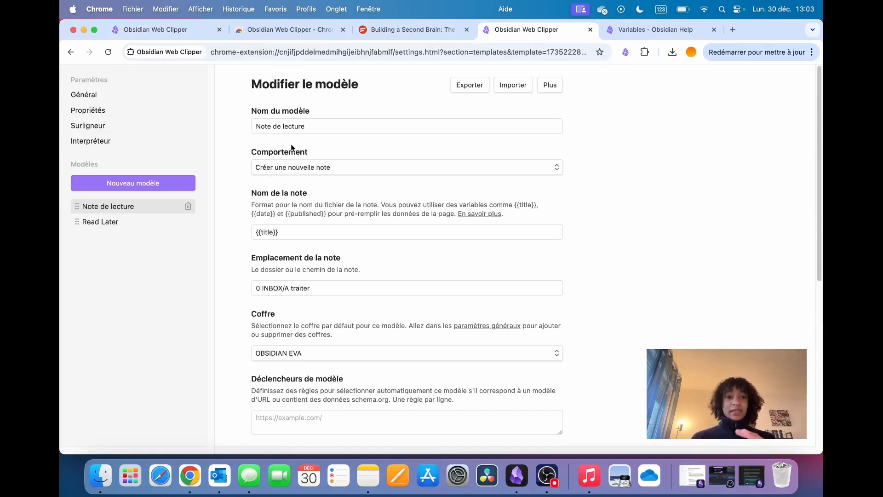
- Open the Read Later template in the Web Clipper settings and look through the Read Later note's list of links in Obsidian
{"action": "left_click", "coordinate": [106, 225]}
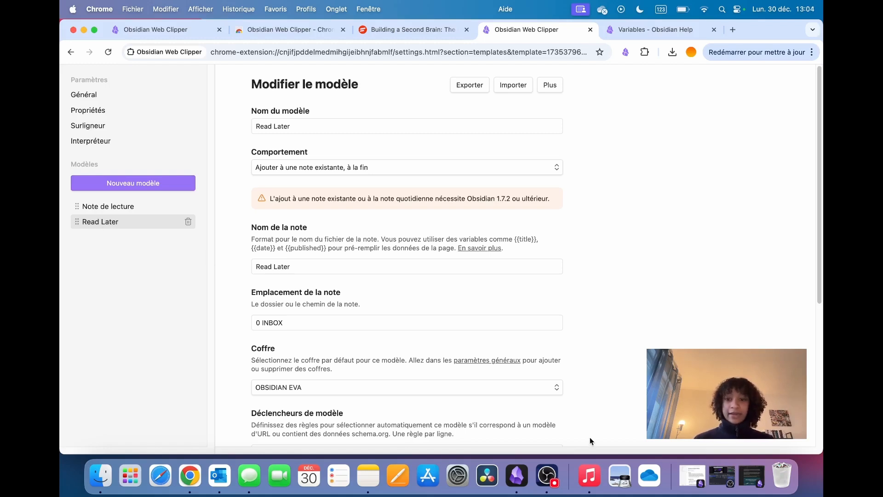
{"action": "left_click", "coordinate": [750, 478]}
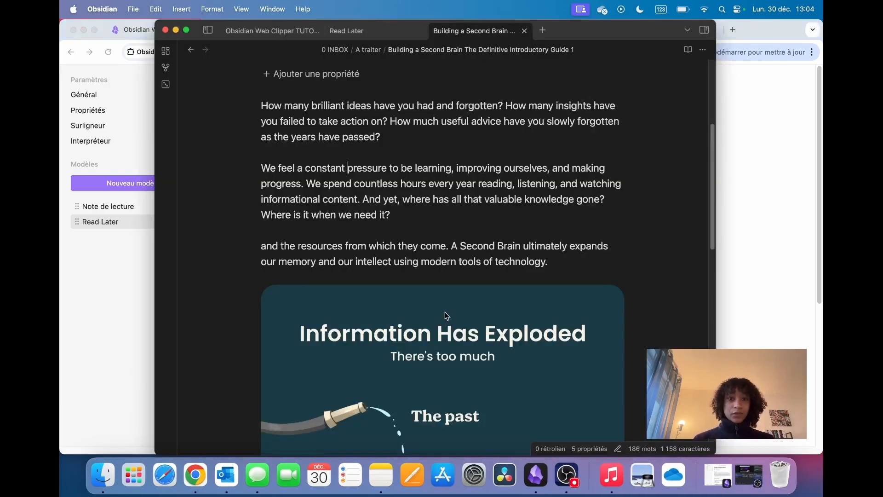
{"action": "left_click", "coordinate": [346, 31]}
{"action": "scroll", "coordinate": [429, 217], "scroll_direction": "up", "scroll_amount": 15}
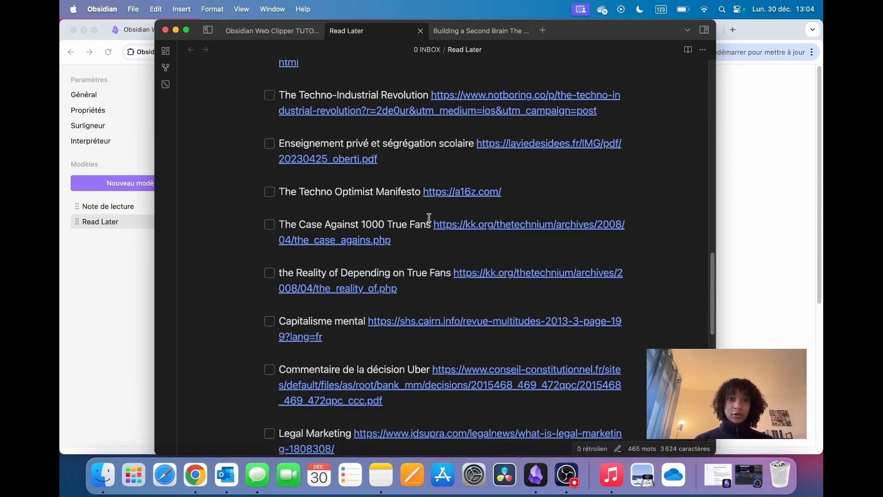
{"action": "scroll", "coordinate": [429, 217], "scroll_direction": "up", "scroll_amount": 10}
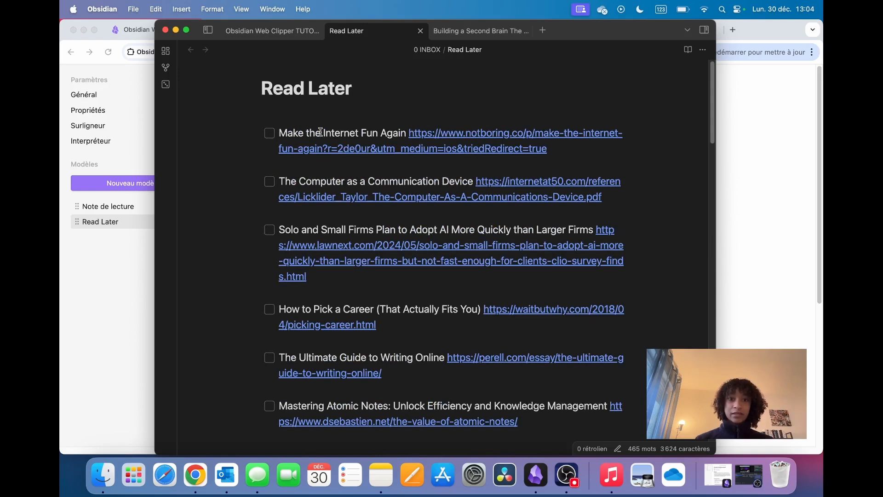
{"action": "scroll", "coordinate": [419, 230], "scroll_direction": "down", "scroll_amount": 1}
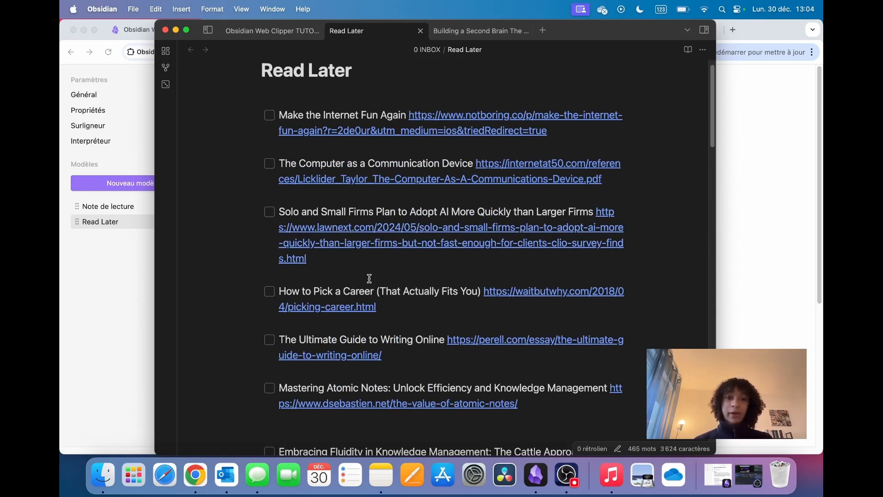
{"action": "scroll", "coordinate": [370, 274], "scroll_direction": "down", "scroll_amount": 15}
{"action": "scroll", "coordinate": [372, 279], "scroll_direction": "down", "scroll_amount": 20}
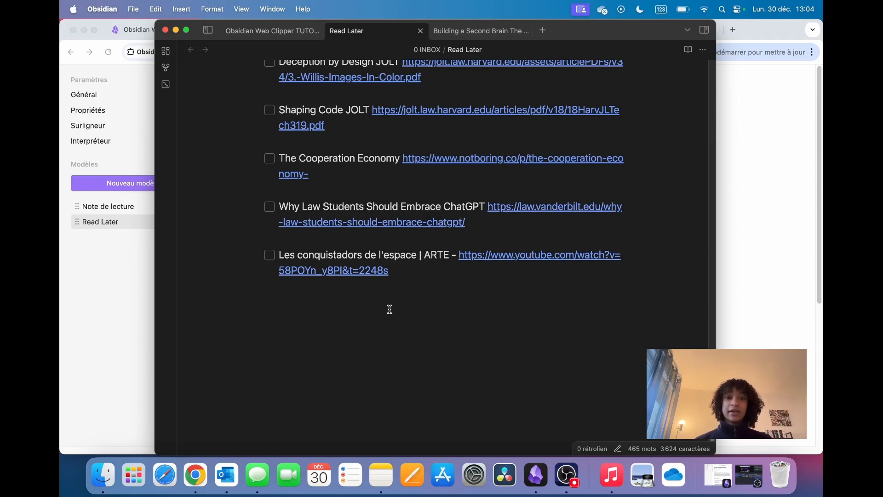
{"action": "left_click", "coordinate": [175, 29]}
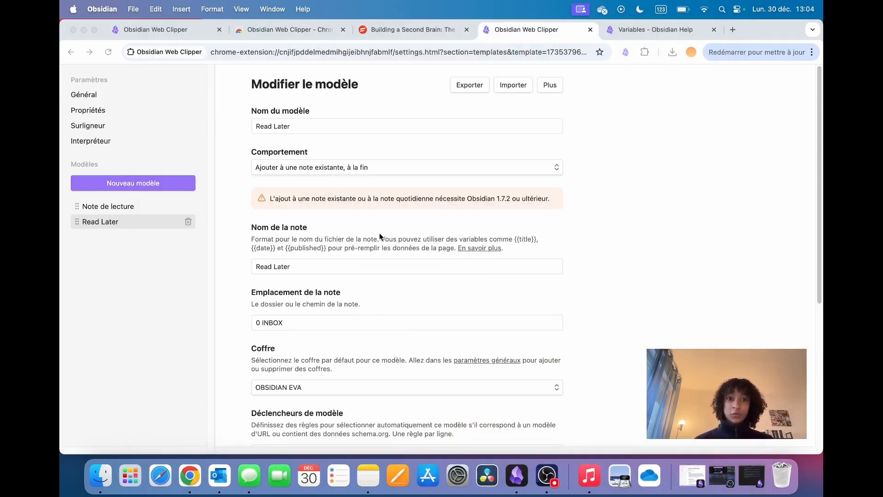
- Examine the Read Later template's name and its available behaviour options
{"action": "left_click", "coordinate": [297, 129]}
{"action": "left_click_drag", "start_coordinate": [308, 128], "coordinate": [233, 126]}
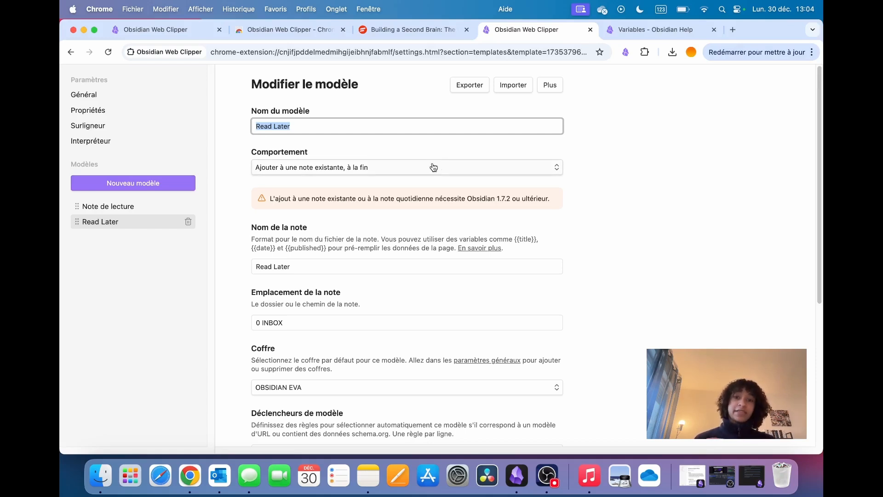
{"action": "left_click", "coordinate": [409, 172]}
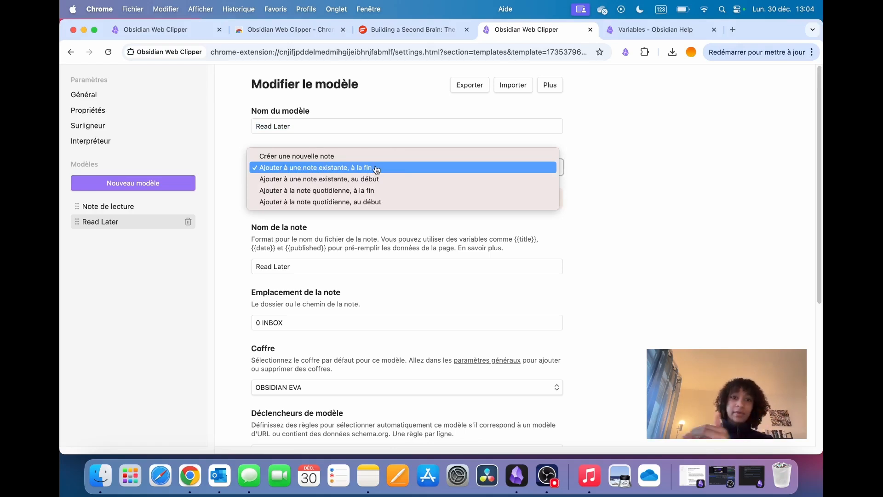
{"action": "left_click", "coordinate": [234, 224]}
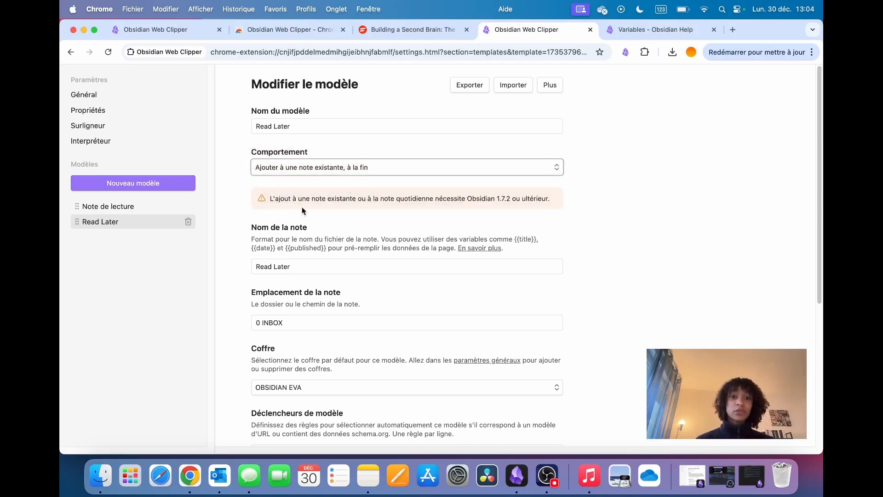
- Compare the template's note name, Read Later, with the title of the existing note in Obsidian, and return to the template settings
{"action": "scroll", "coordinate": [314, 192], "scroll_direction": "down", "scroll_amount": 1}
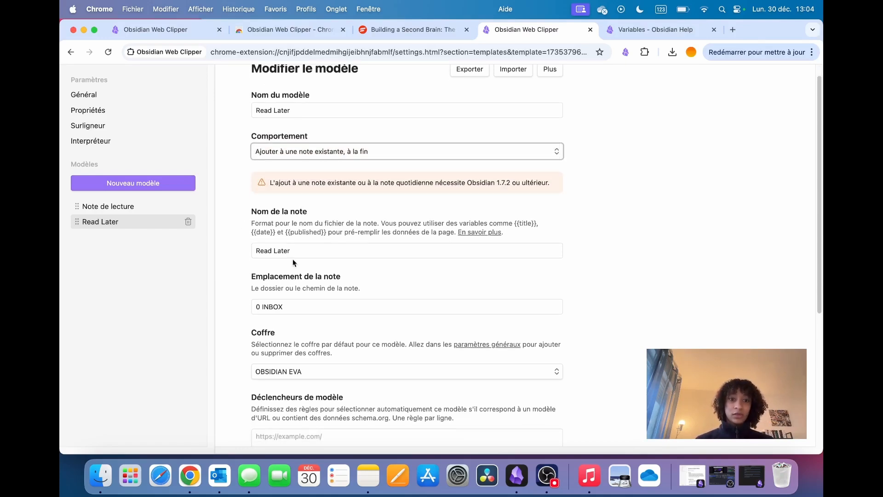
{"action": "left_click_drag", "start_coordinate": [298, 251], "coordinate": [251, 252]}
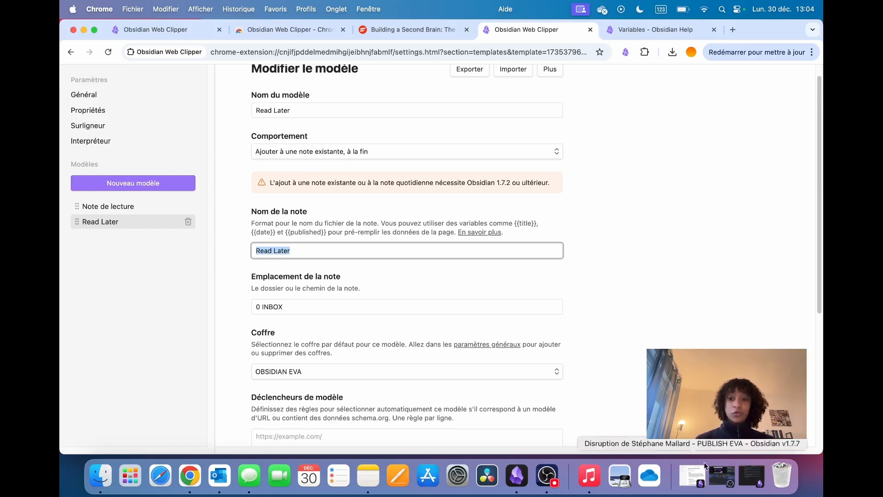
{"action": "left_click", "coordinate": [752, 474]}
{"action": "scroll", "coordinate": [271, 86], "scroll_direction": "up", "scroll_amount": 20}
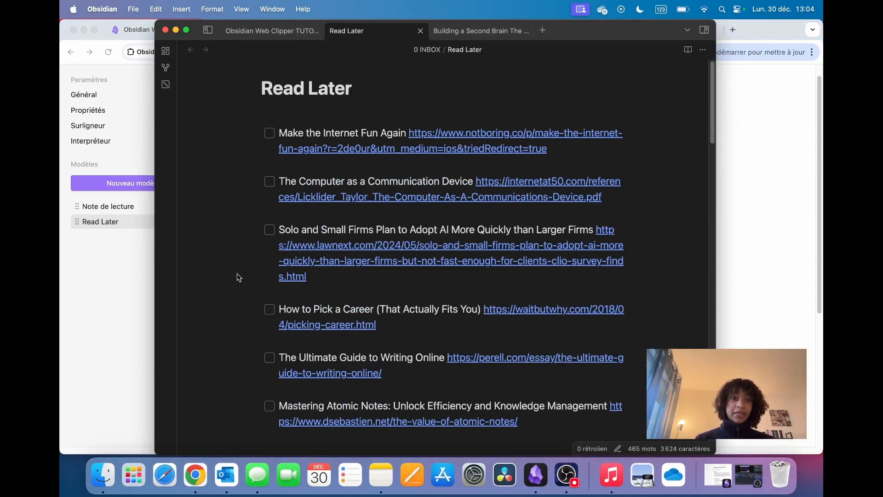
{"action": "left_click", "coordinate": [128, 299]}
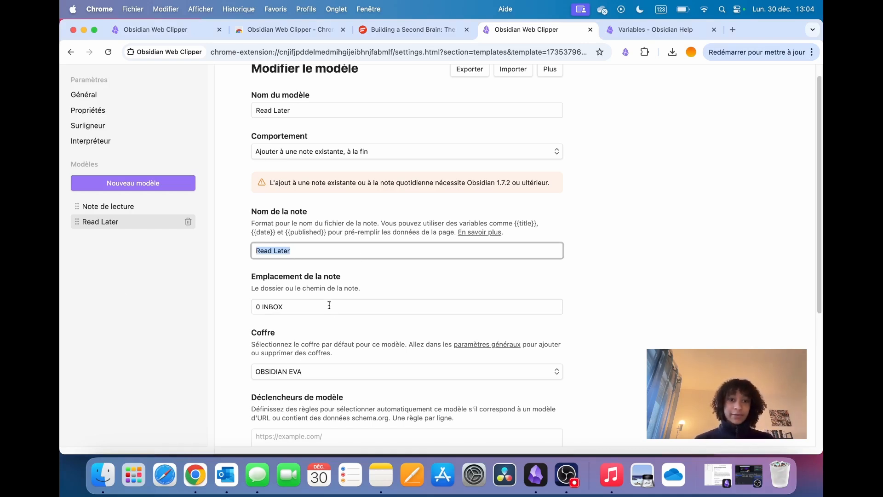
- Examine the Read Later template's note location, vault, trigger and properties settings
{"action": "scroll", "coordinate": [294, 267], "scroll_direction": "down", "scroll_amount": 2}
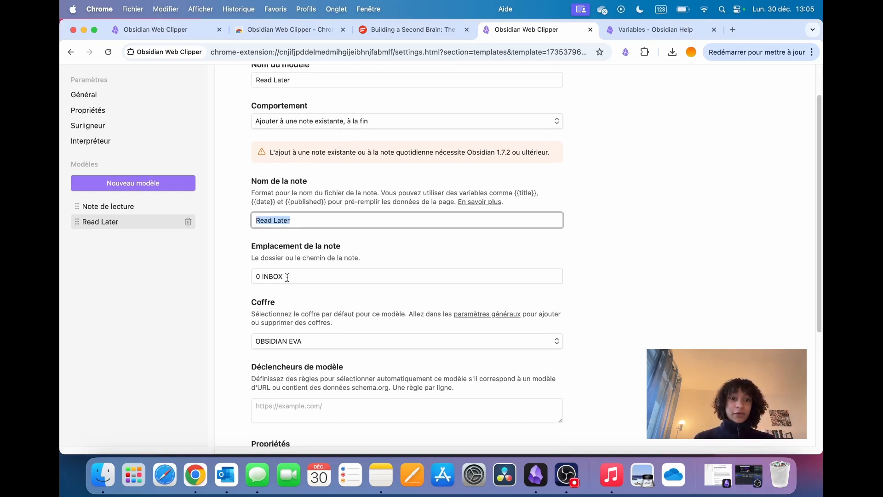
{"action": "left_click_drag", "start_coordinate": [287, 277], "coordinate": [258, 278]}
{"action": "left_click", "coordinate": [718, 477]}
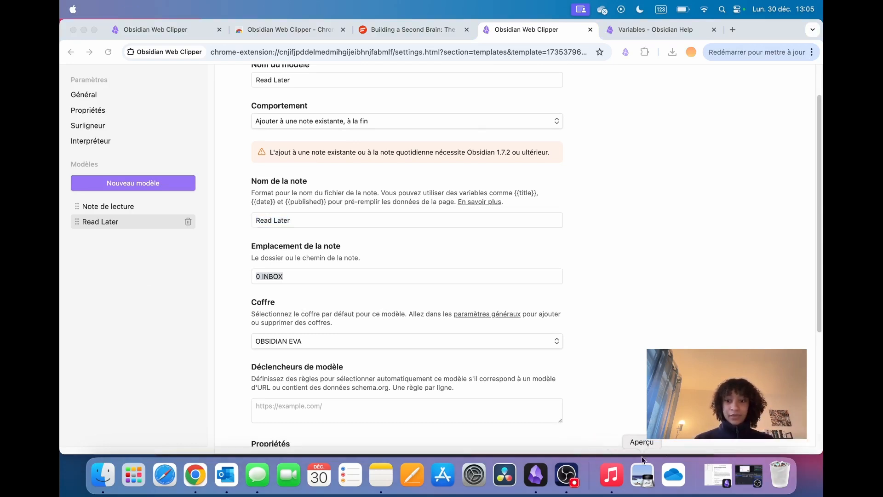
{"action": "scroll", "coordinate": [242, 256], "scroll_direction": "down", "scroll_amount": 3}
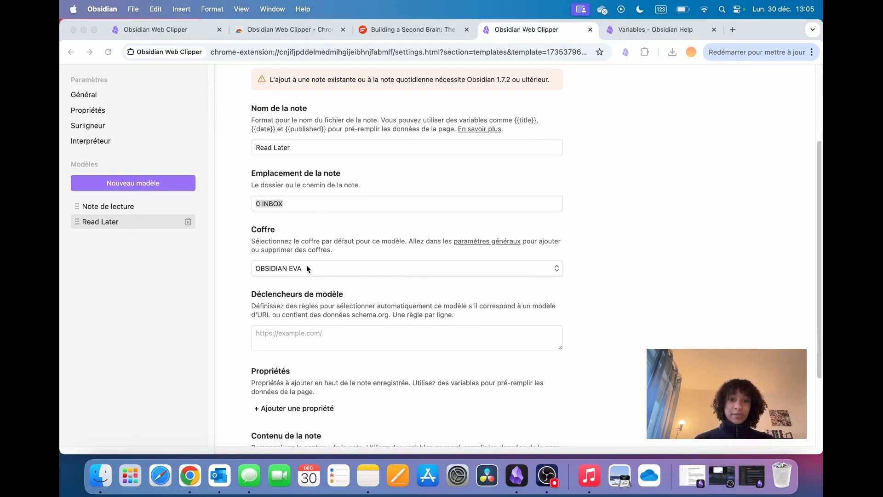
{"action": "scroll", "coordinate": [306, 265], "scroll_direction": "down", "scroll_amount": 3}
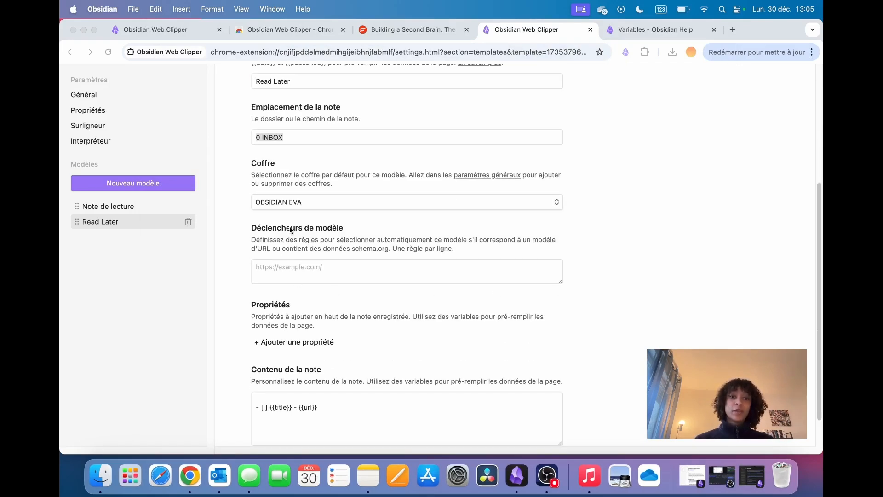
{"action": "scroll", "coordinate": [285, 266], "scroll_direction": "down", "scroll_amount": 2}
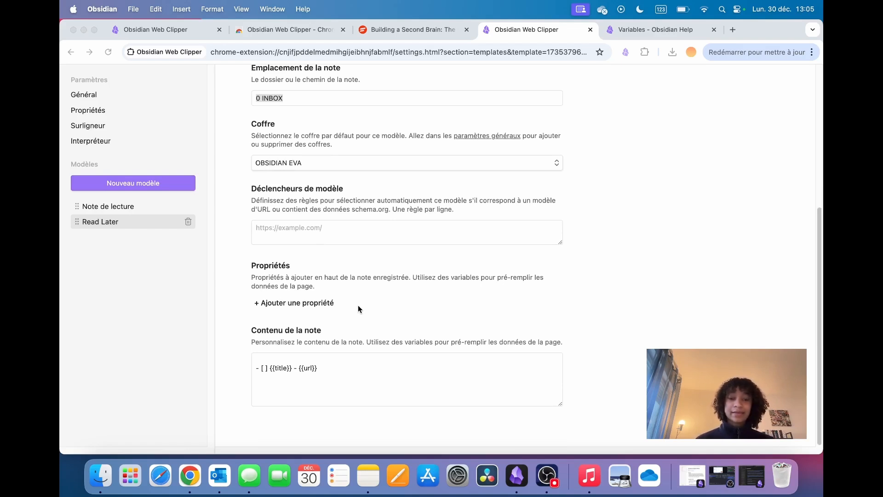
- Examine the template's note content, going over its checkbox, {{title}} and {{url}} parts and the blank line before them
{"action": "left_click", "coordinate": [329, 368]}
{"action": "left_click_drag", "start_coordinate": [328, 368], "coordinate": [260, 368]}
{"action": "left_click", "coordinate": [256, 369]}
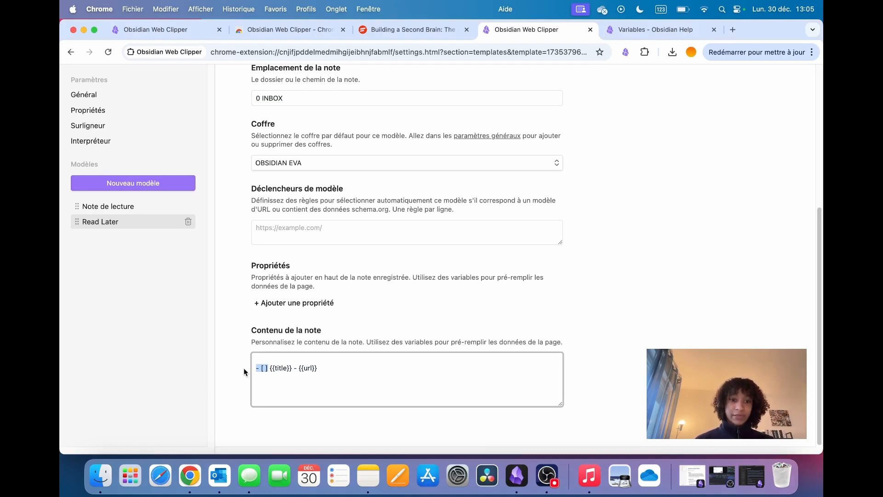
{"action": "left_click", "coordinate": [281, 368]}
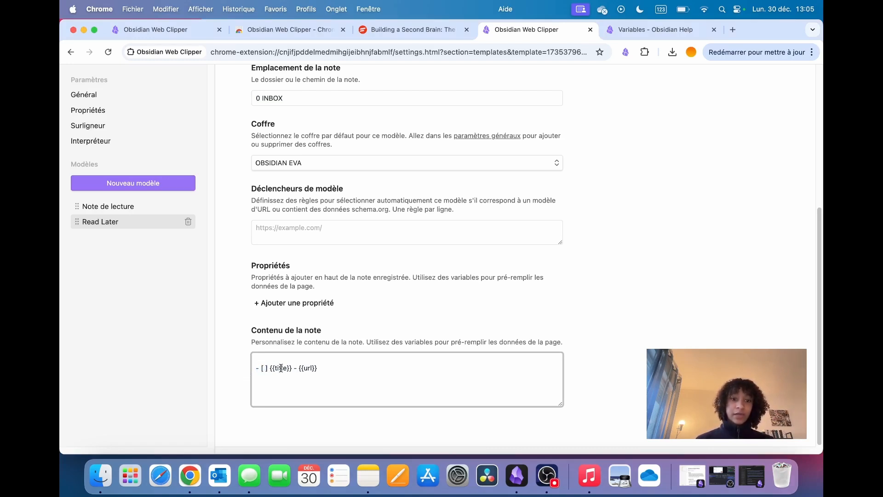
{"action": "left_click_drag", "start_coordinate": [336, 366], "coordinate": [242, 368]}
{"action": "left_click", "coordinate": [259, 360]}
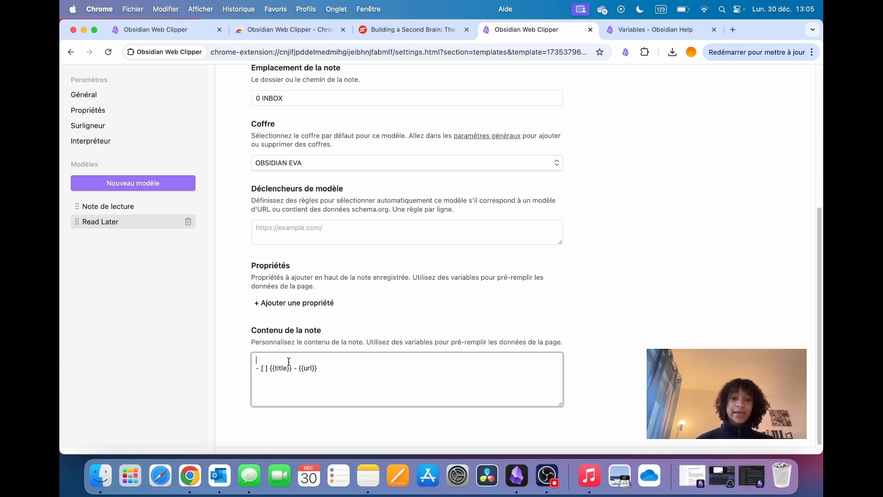
{"action": "left_click_drag", "start_coordinate": [319, 368], "coordinate": [255, 369]}
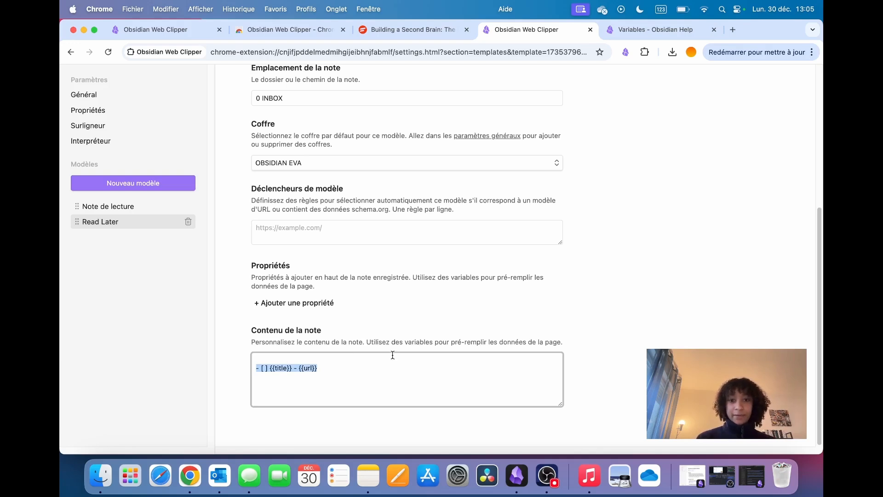
{"action": "left_click", "coordinate": [364, 360]}
{"action": "scroll", "coordinate": [394, 315], "scroll_direction": "up", "scroll_amount": 5}
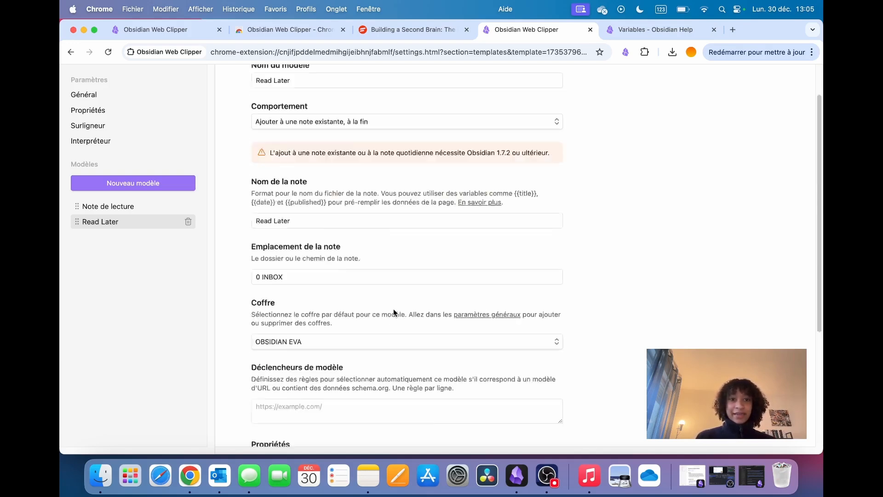
{"action": "scroll", "coordinate": [393, 312], "scroll_direction": "down", "scroll_amount": 5}
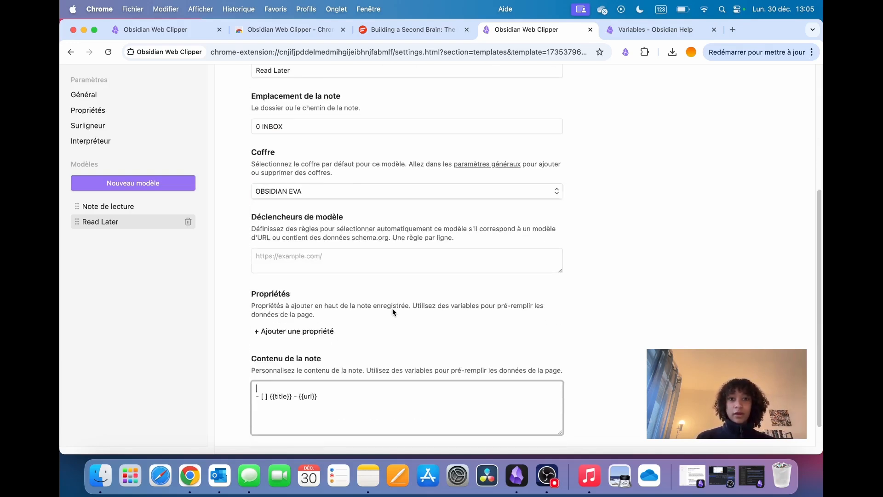
- Clip the Building a Second Brain article into Obsidian's 0 INBOX using the Read Later template
{"action": "left_click", "coordinate": [394, 34]}
{"action": "scroll", "coordinate": [531, 138], "scroll_direction": "up", "scroll_amount": 15}
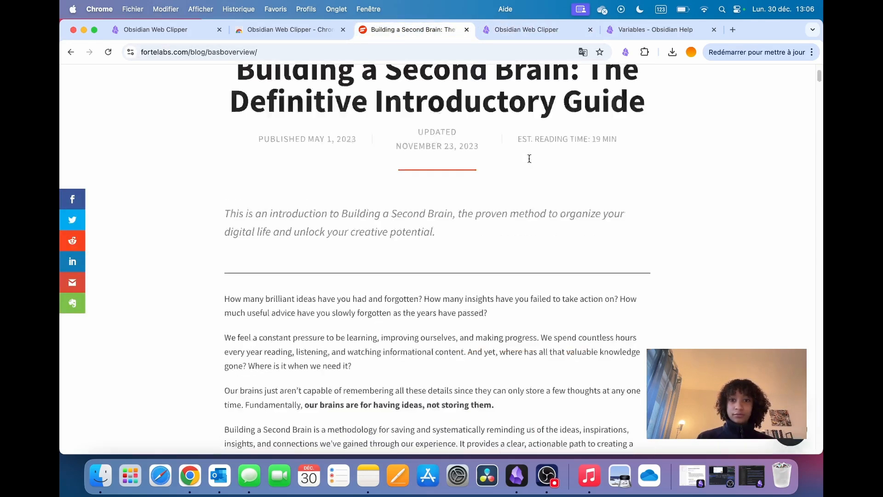
{"action": "left_click", "coordinate": [626, 54]}
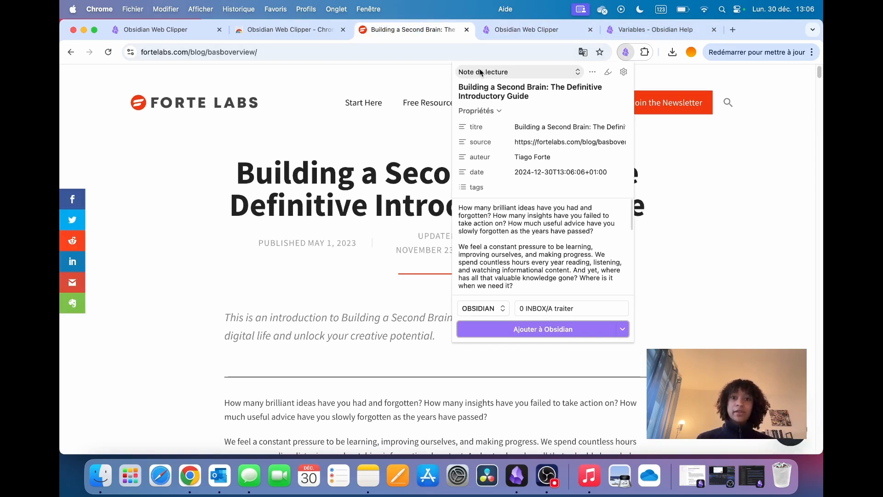
{"action": "left_click", "coordinate": [527, 73]}
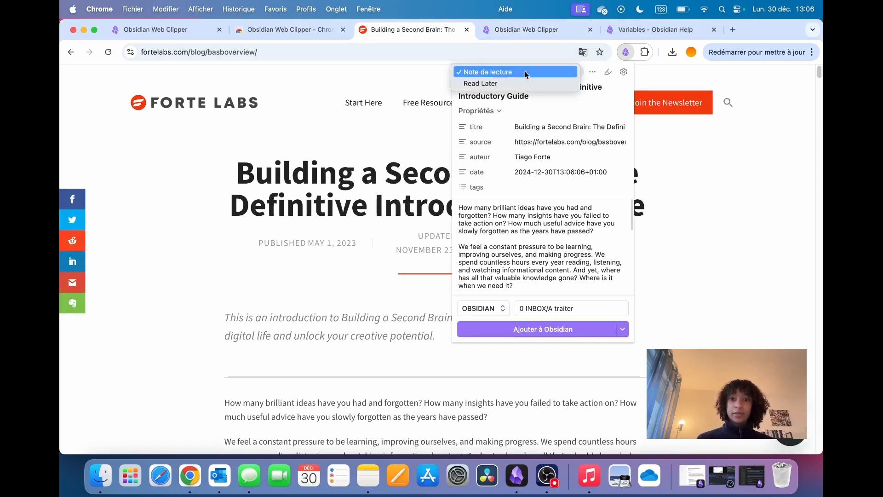
{"action": "left_click", "coordinate": [482, 84]}
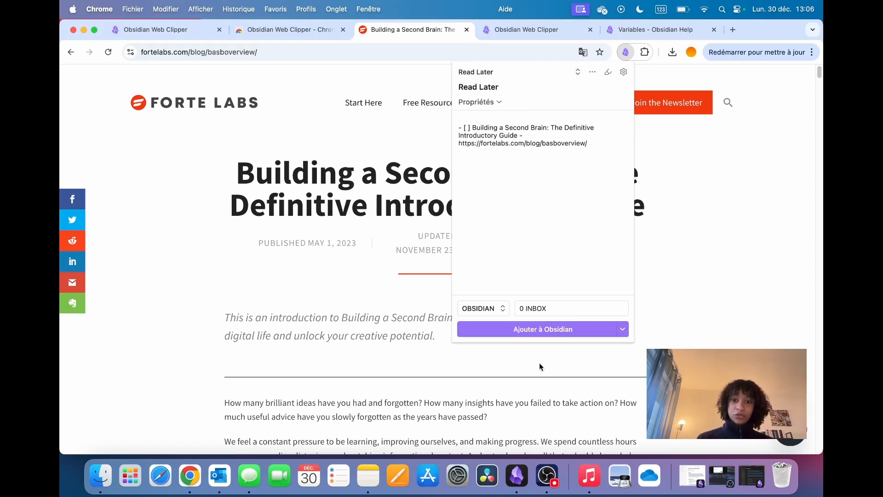
{"action": "left_click", "coordinate": [522, 332]}
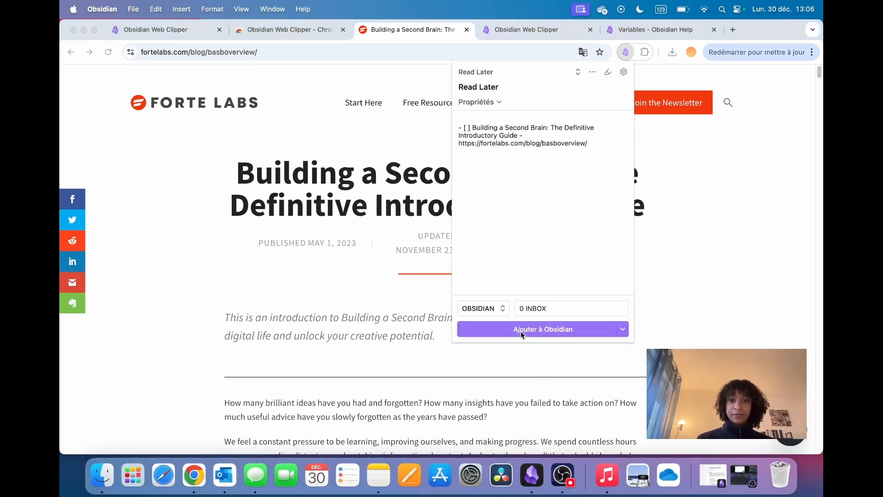
- Hide the file sidebar in Obsidian and examine the Building a Second Brain entry at the end of the Read Later note
{"action": "scroll", "coordinate": [515, 285], "scroll_direction": "down", "scroll_amount": 10}
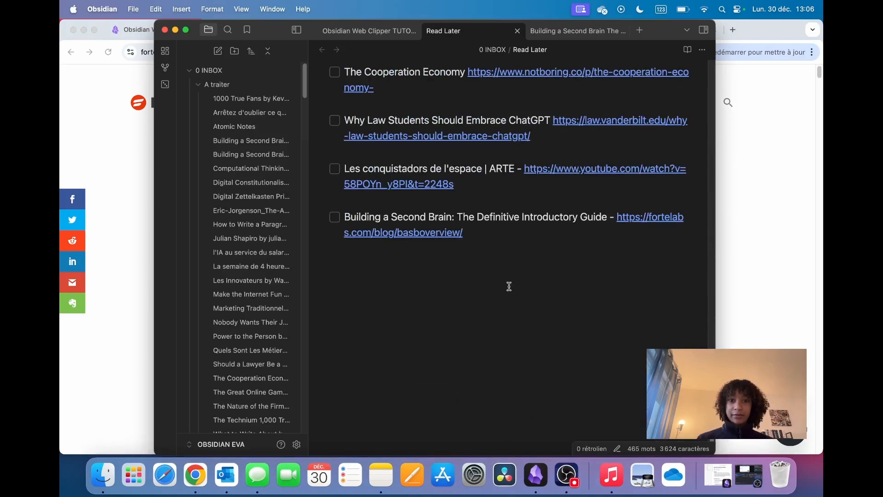
{"action": "left_click", "coordinate": [296, 29]}
{"action": "left_click_drag", "start_coordinate": [438, 233], "coordinate": [221, 217]}
{"action": "scroll", "coordinate": [515, 301], "scroll_direction": "up", "scroll_amount": 3}
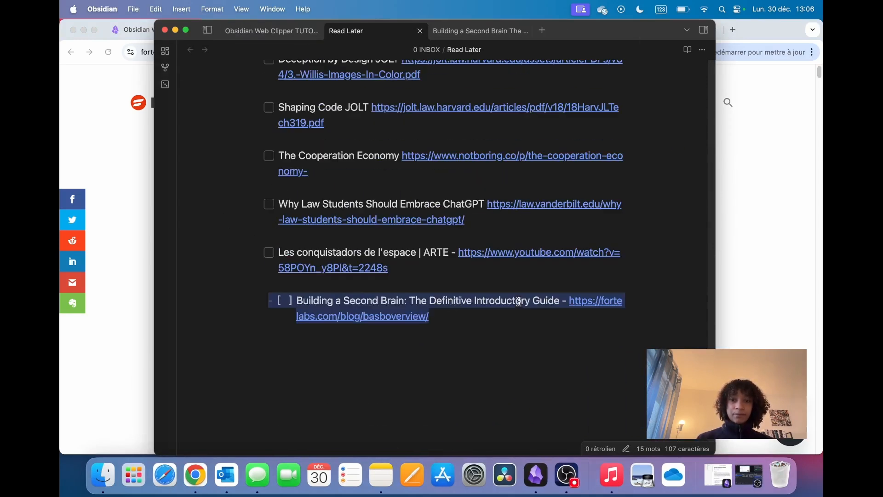
{"action": "left_click", "coordinate": [348, 348]}
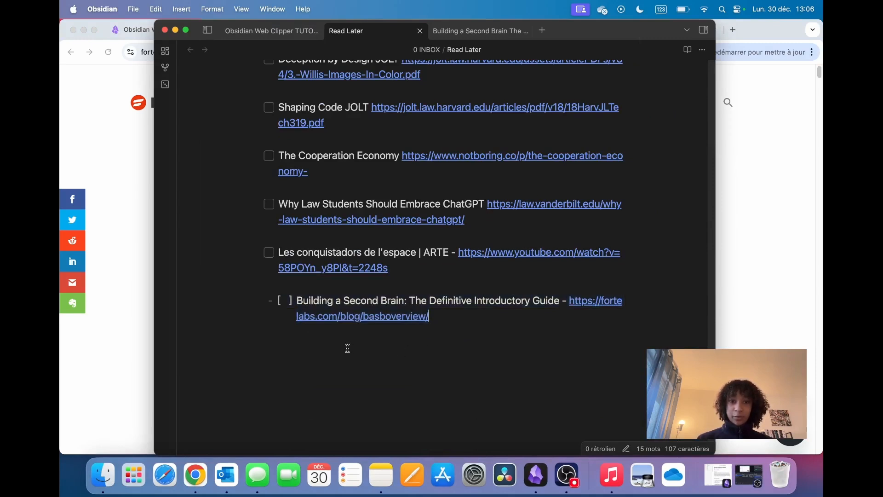
- Try the Building a Second Brain entry's checkbox, and open its fortelabs.com link in Chrome to view the article
{"action": "left_click", "coordinate": [271, 304]}
{"action": "left_click", "coordinate": [270, 302]}
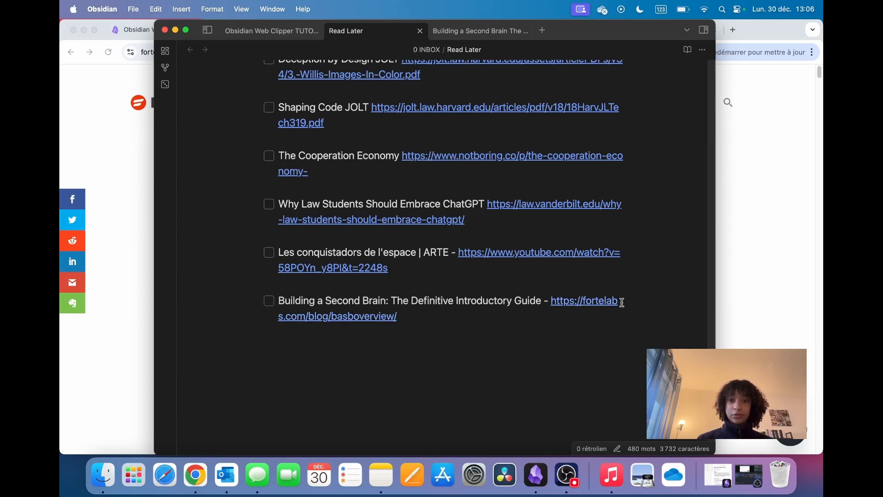
{"action": "left_click", "coordinate": [593, 302]}
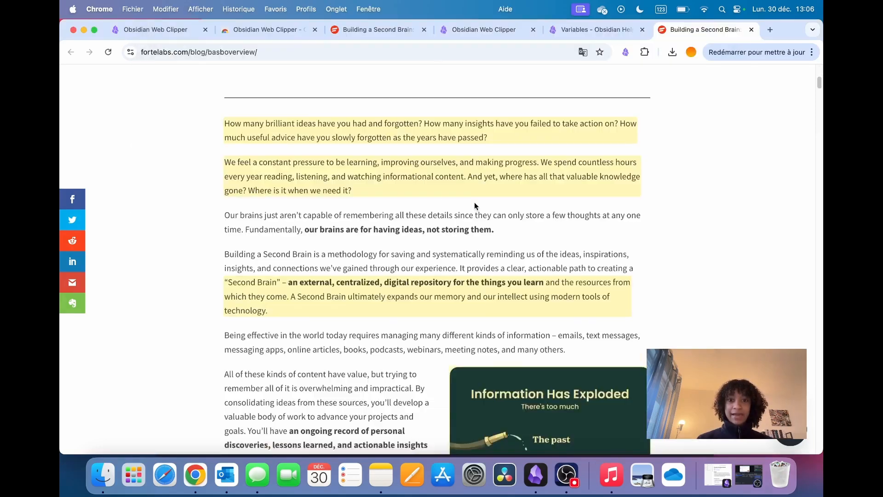
{"action": "scroll", "coordinate": [473, 202], "scroll_direction": "down", "scroll_amount": 5}
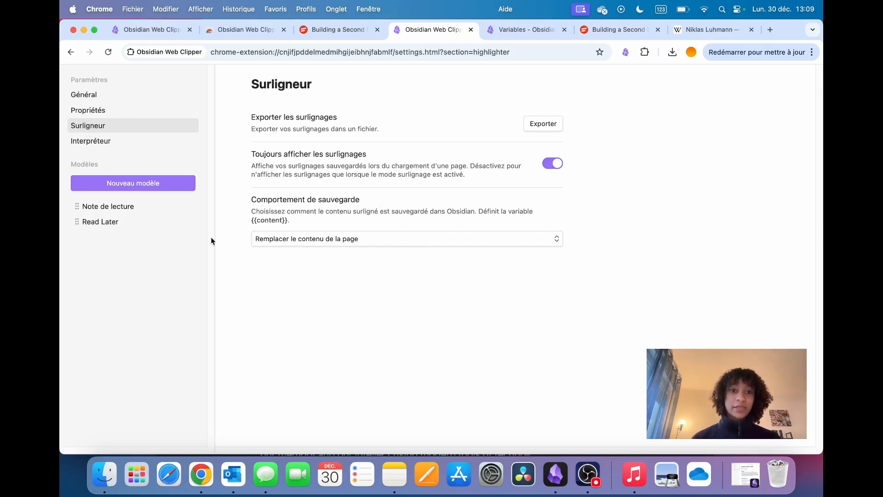
- Set the highlighter's save behaviour to "Surligner le contenu de la page" in the Web Clipper settings
{"action": "left_click", "coordinate": [334, 240]}
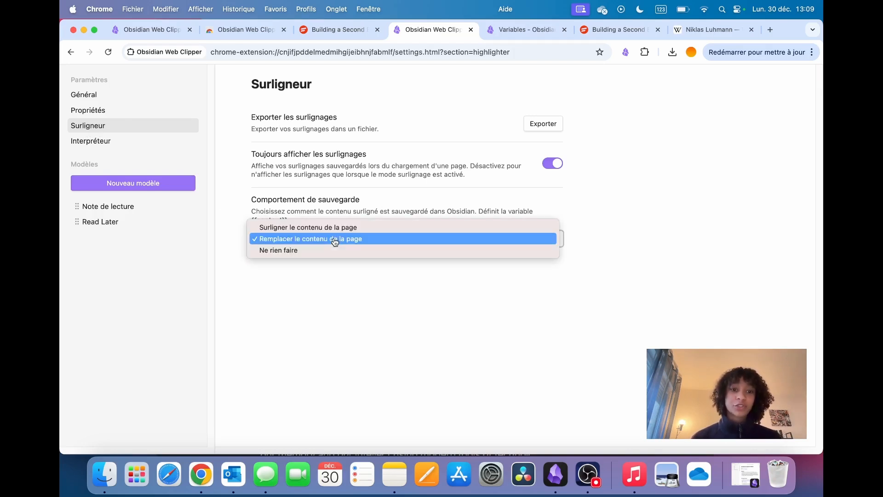
{"action": "left_click", "coordinate": [320, 227]}
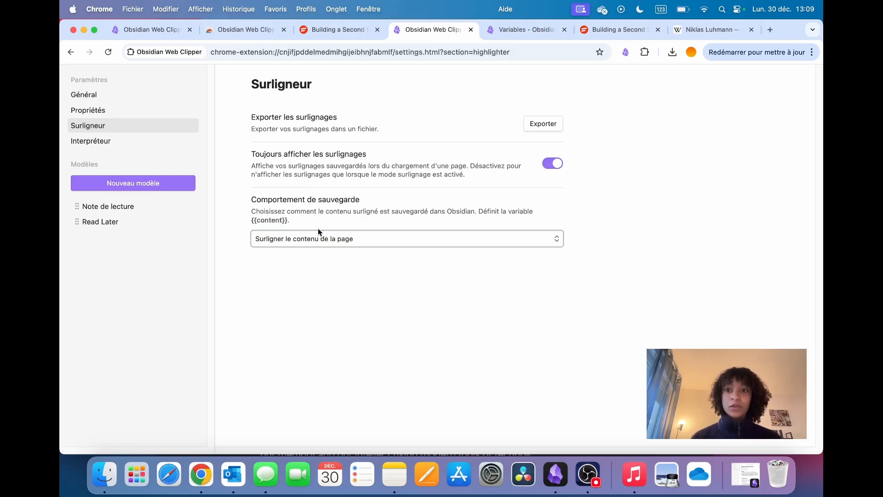
- Preview the Niklas Luhmann Wikipedia page with the Note de lecture template and clip it in full into 0 INBOX/A traiter
{"action": "left_click", "coordinate": [698, 32]}
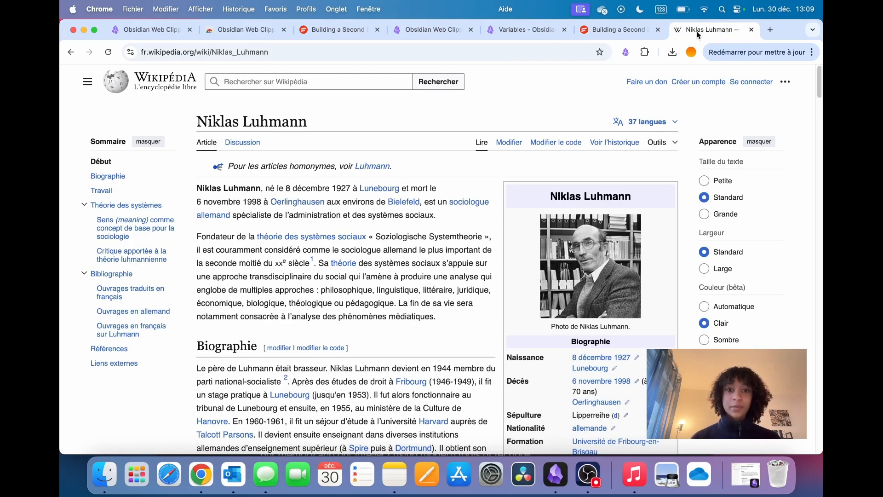
{"action": "left_click", "coordinate": [626, 53]}
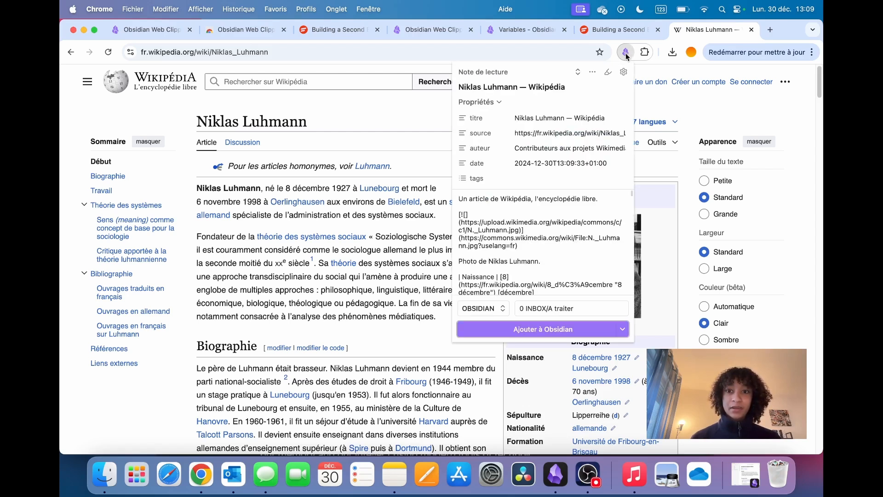
{"action": "scroll", "coordinate": [515, 225], "scroll_direction": "down", "scroll_amount": 10}
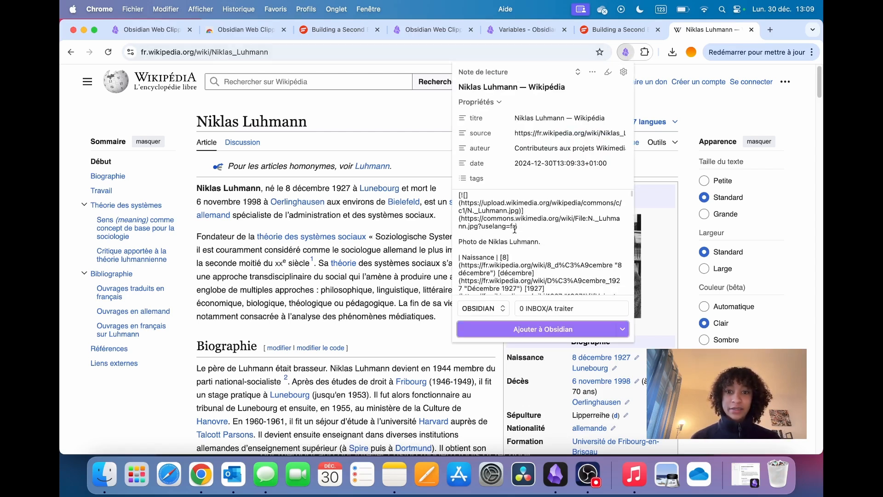
{"action": "scroll", "coordinate": [512, 223], "scroll_direction": "down", "scroll_amount": 10}
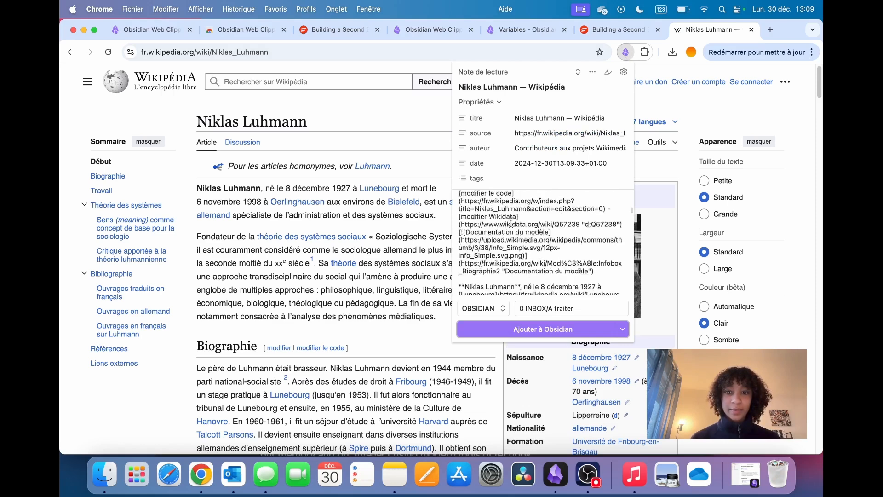
{"action": "scroll", "coordinate": [510, 224], "scroll_direction": "down", "scroll_amount": 10}
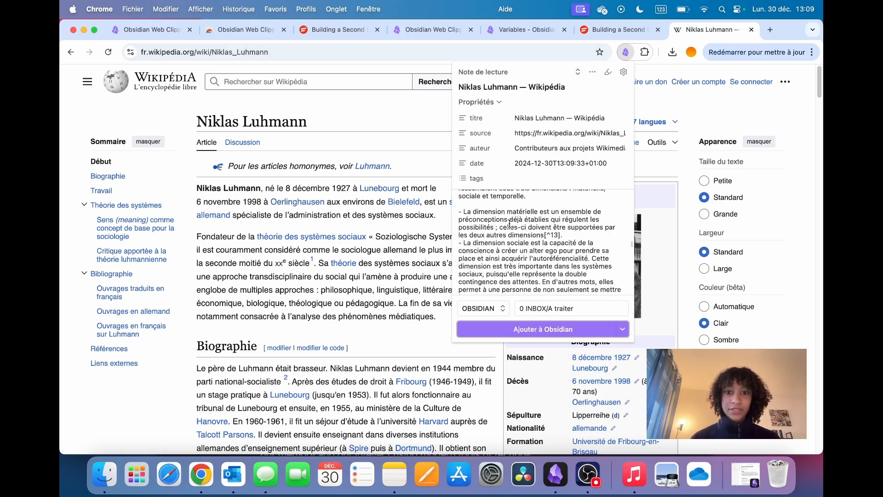
{"action": "scroll", "coordinate": [508, 223], "scroll_direction": "down", "scroll_amount": 10}
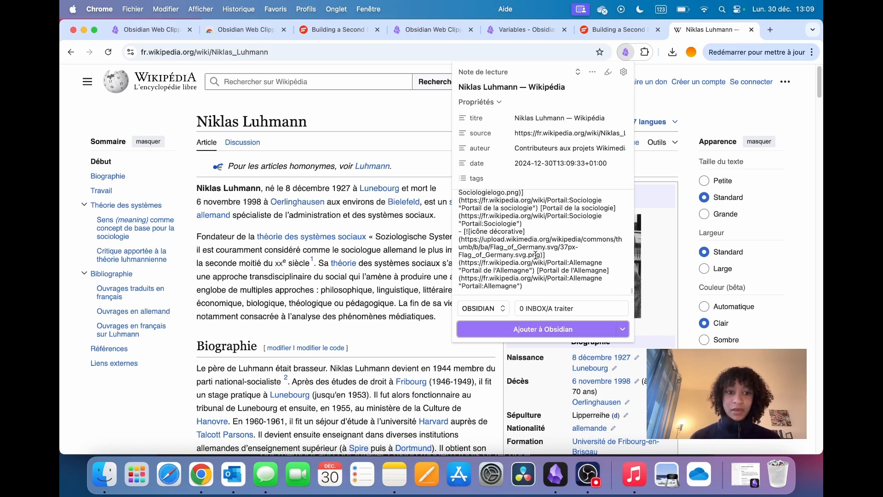
{"action": "left_click", "coordinate": [535, 329]}
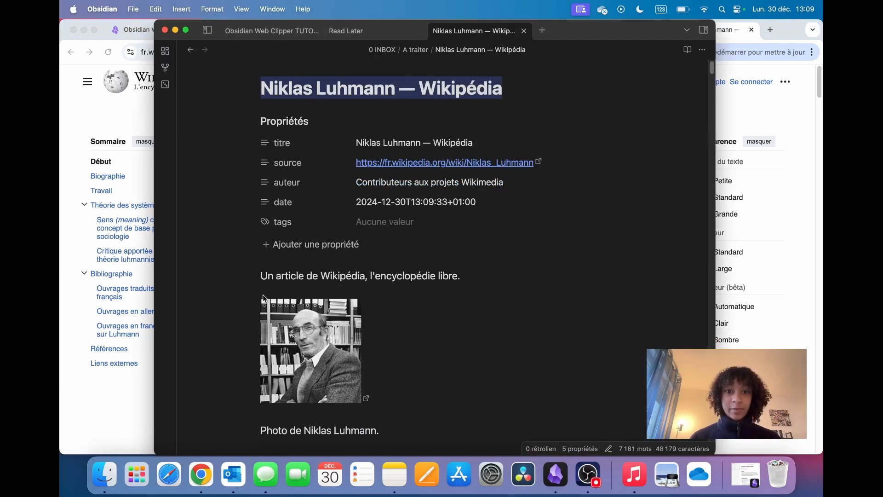
- Look through the clipped Niklas Luhmann note in Obsidian, from its photo and tables to the article text, bibliography and footnotes
{"action": "scroll", "coordinate": [309, 237], "scroll_direction": "down", "scroll_amount": 2}
{"action": "scroll", "coordinate": [310, 237], "scroll_direction": "down", "scroll_amount": 10}
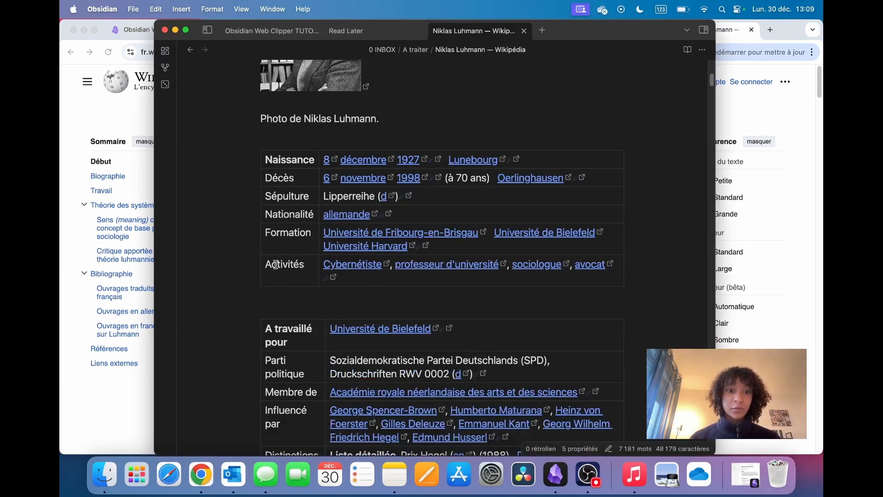
{"action": "scroll", "coordinate": [311, 189], "scroll_direction": "down", "scroll_amount": 15}
{"action": "scroll", "coordinate": [311, 189], "scroll_direction": "down", "scroll_amount": 20}
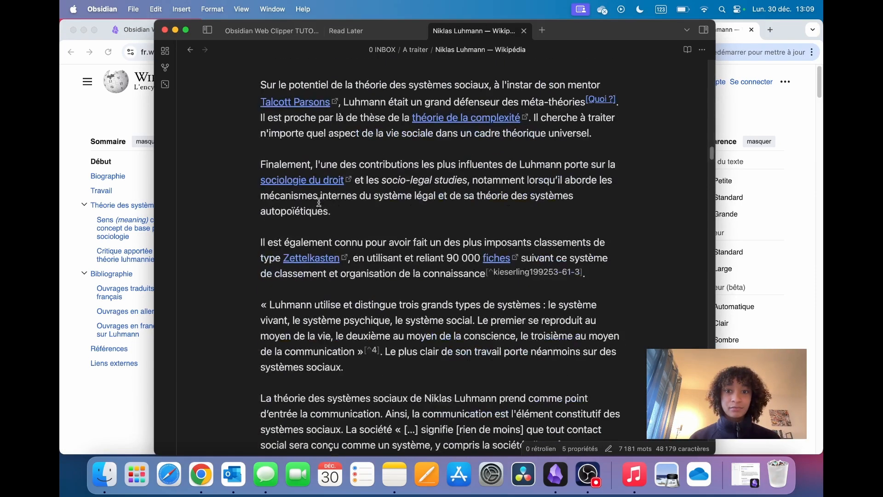
{"action": "scroll", "coordinate": [312, 204], "scroll_direction": "down", "scroll_amount": 20}
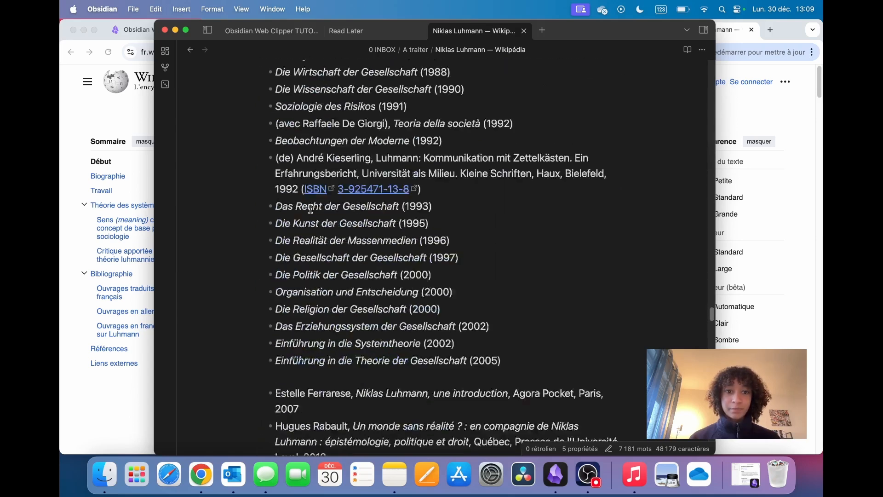
{"action": "scroll", "coordinate": [311, 210], "scroll_direction": "up", "scroll_amount": 15}
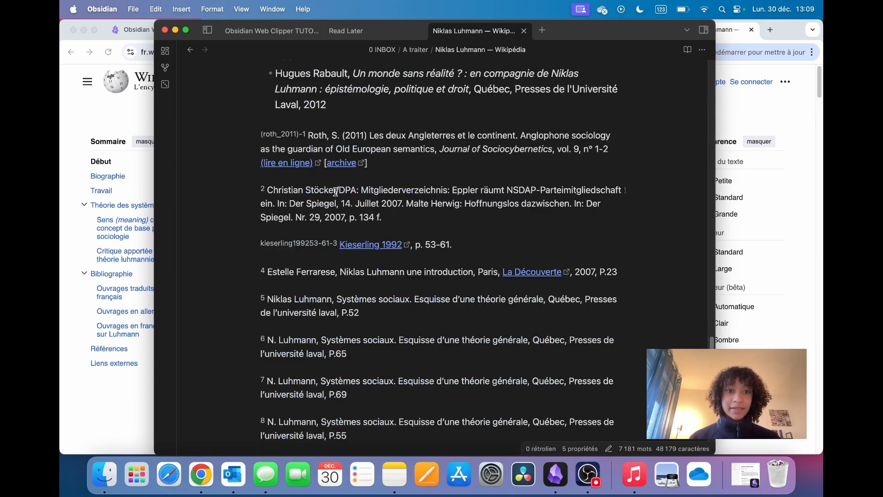
- Review the clipped Niklas Luhmann note in reverse, from the footnotes and bibliography back to the tables and grave photo
{"action": "scroll", "coordinate": [348, 373], "scroll_direction": "down", "scroll_amount": 1}
{"action": "scroll", "coordinate": [348, 373], "scroll_direction": "up", "scroll_amount": 20}
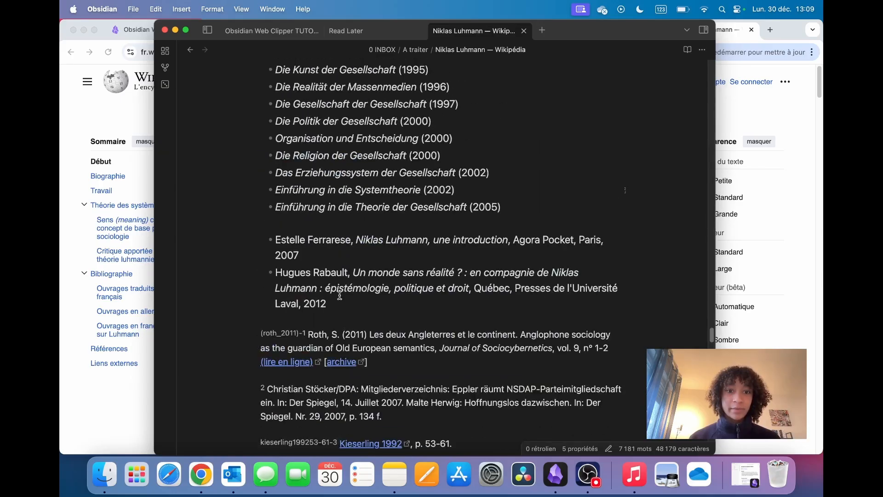
{"action": "scroll", "coordinate": [322, 193], "scroll_direction": "up", "scroll_amount": 20}
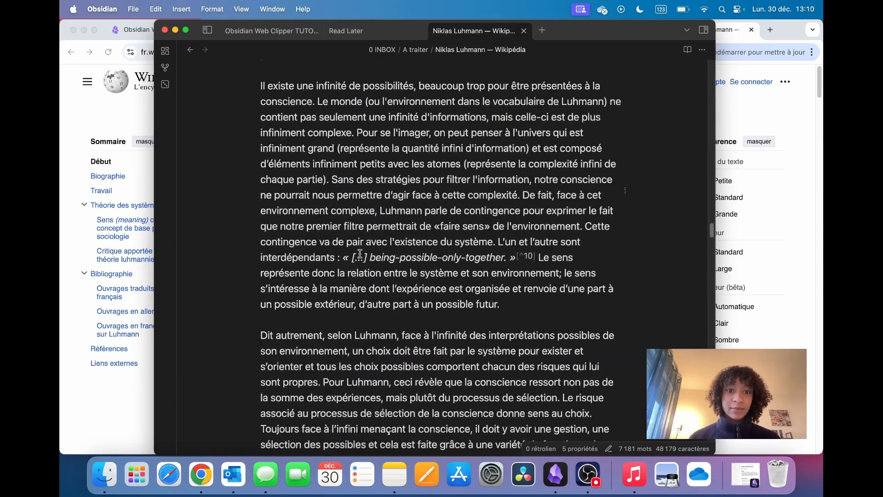
{"action": "scroll", "coordinate": [362, 255], "scroll_direction": "up", "scroll_amount": 20}
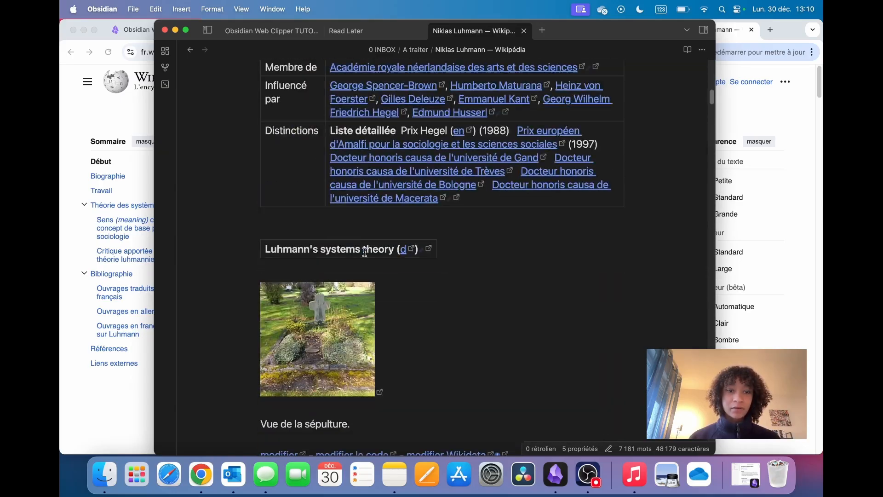
{"action": "scroll", "coordinate": [287, 318], "scroll_direction": "up", "scroll_amount": 15}
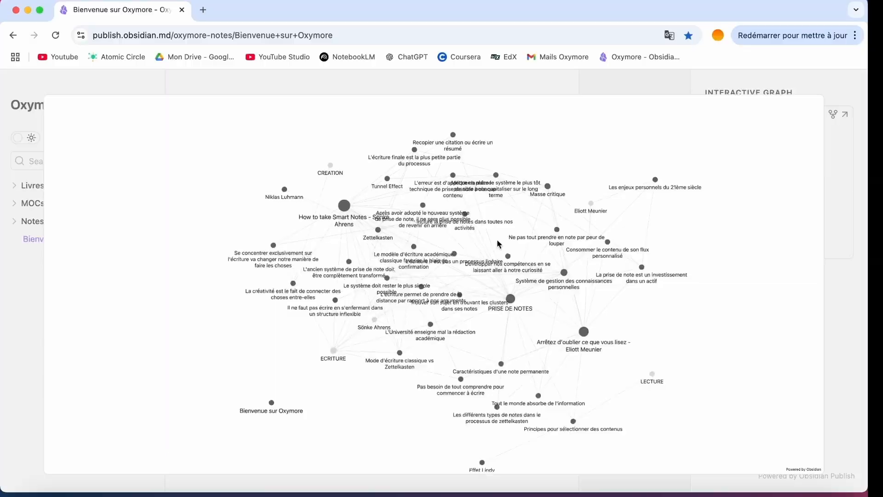
- Examine the note connections in Oxymore's enlarged interactive graph, and return to the welcome page to list the books under Livres
{"action": "scroll", "coordinate": [497, 239], "scroll_direction": "up", "scroll_amount": 5}
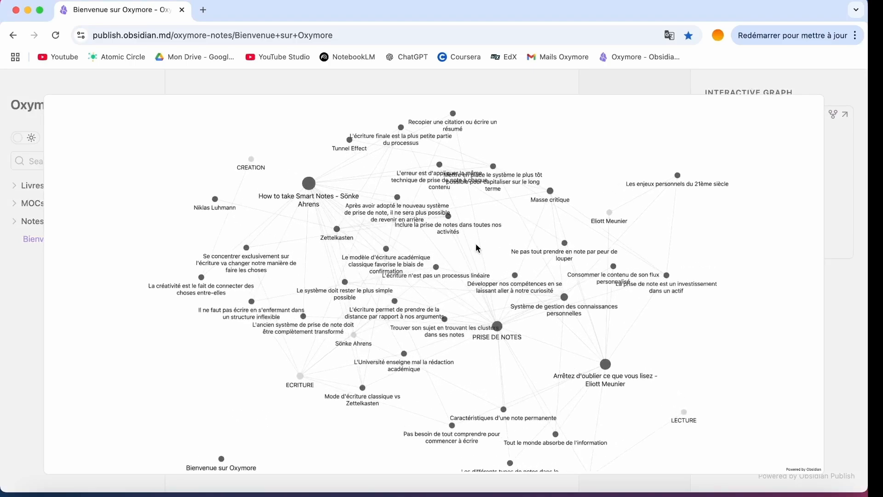
{"action": "scroll", "coordinate": [476, 248], "scroll_direction": "down", "scroll_amount": 5}
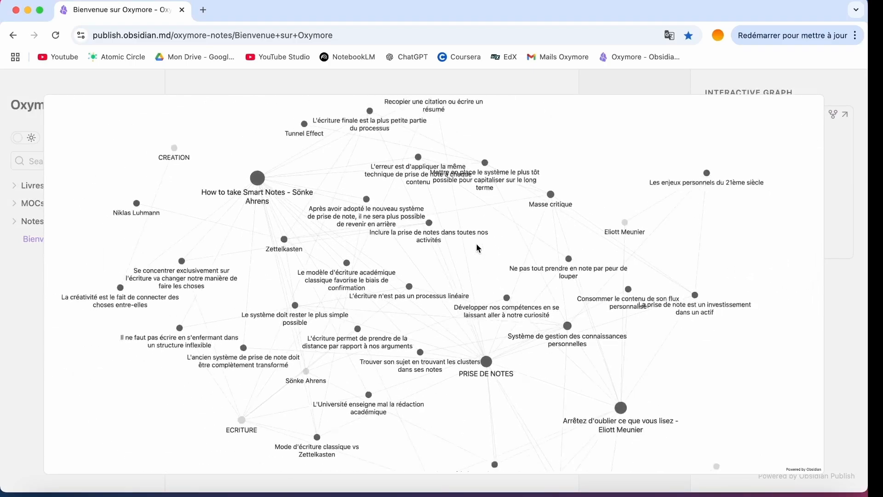
{"action": "scroll", "coordinate": [478, 248], "scroll_direction": "up", "scroll_amount": 3}
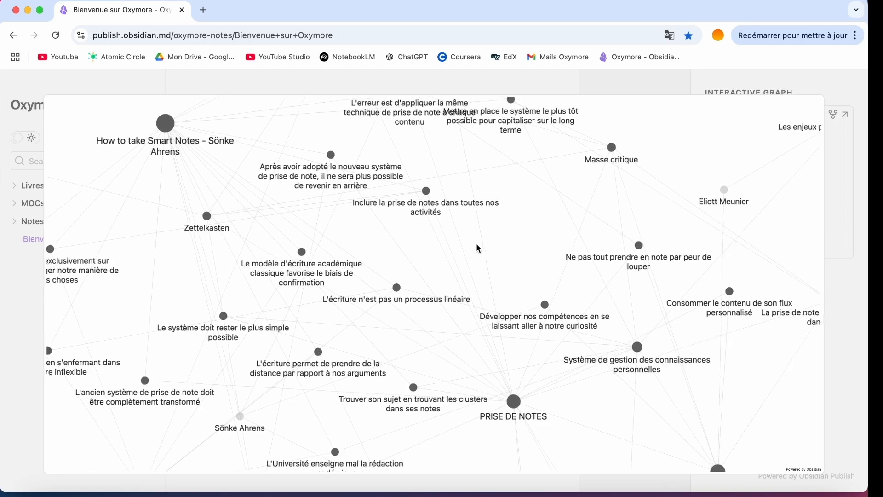
{"action": "scroll", "coordinate": [478, 248], "scroll_direction": "down", "scroll_amount": 3}
{"action": "scroll", "coordinate": [459, 305], "scroll_direction": "up", "scroll_amount": 4}
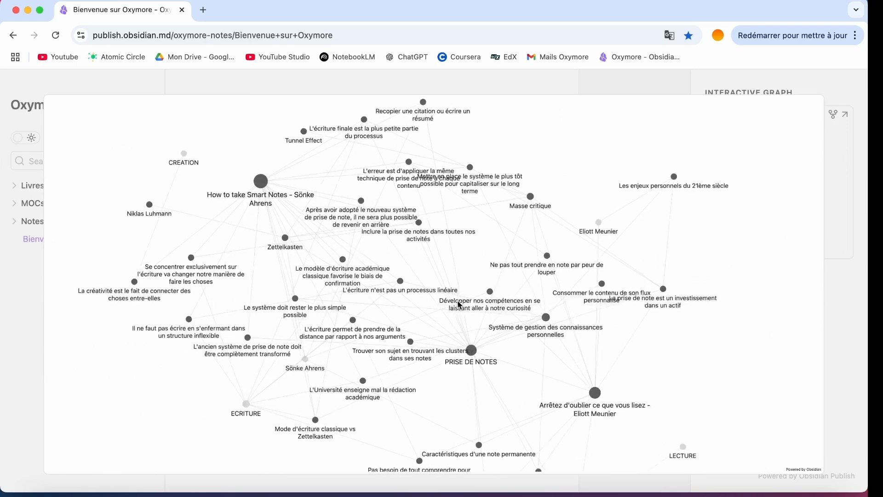
{"action": "left_click", "coordinate": [855, 192]}
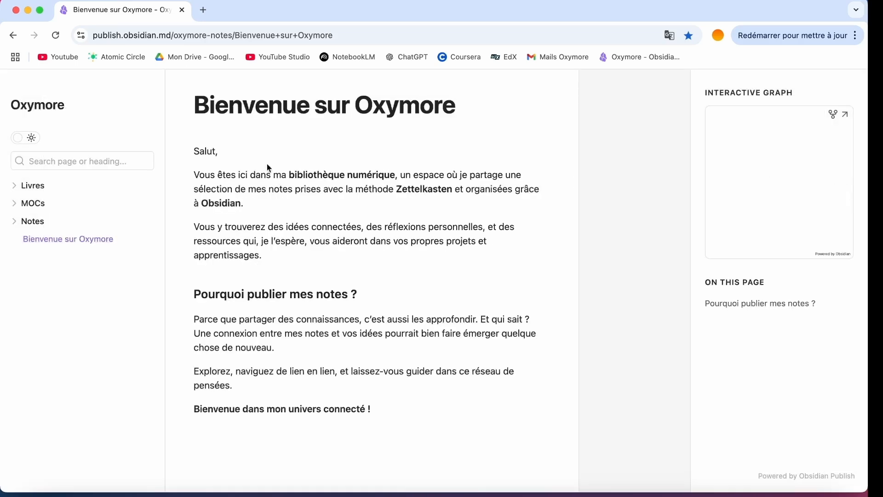
{"action": "left_click", "coordinate": [16, 189]}
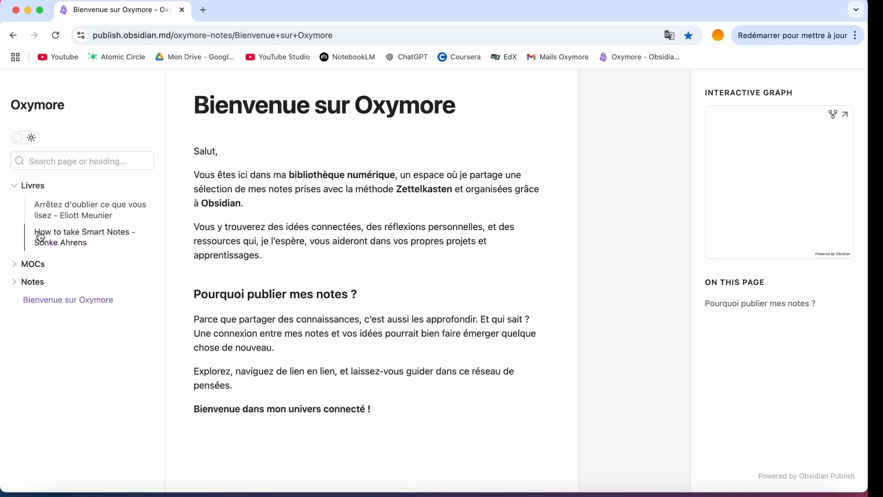